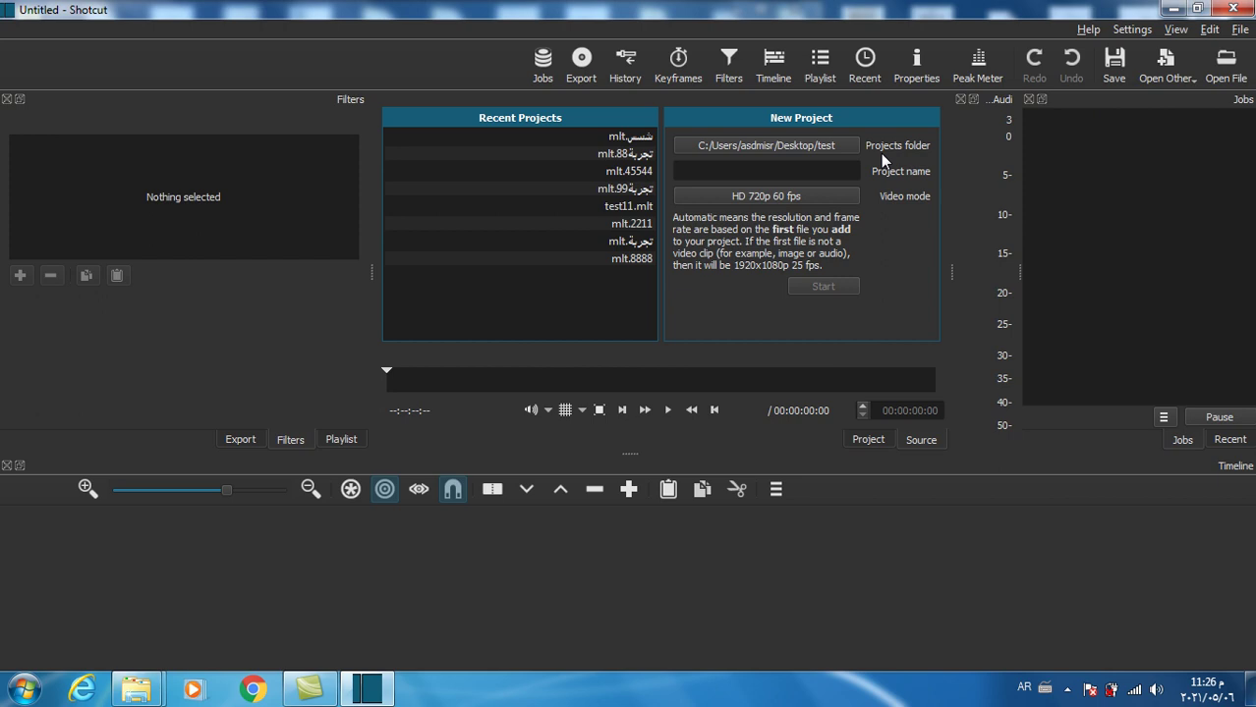
Create a new project named "كروما" with the HD 720p 60 fps video mode.
{"action": "left_click", "coordinate": [832, 170]}
{"action": "type", "text": "كروما"}
{"action": "left_click", "coordinate": [796, 195]}
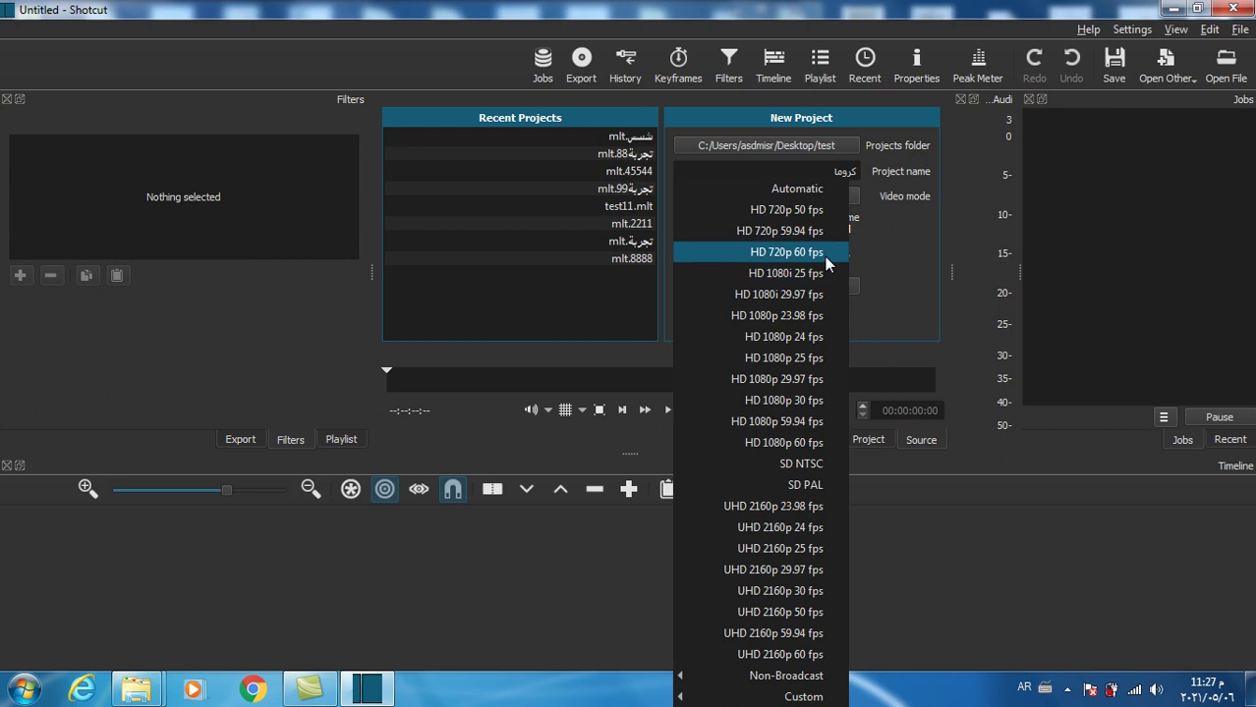
{"action": "left_click", "coordinate": [803, 253]}
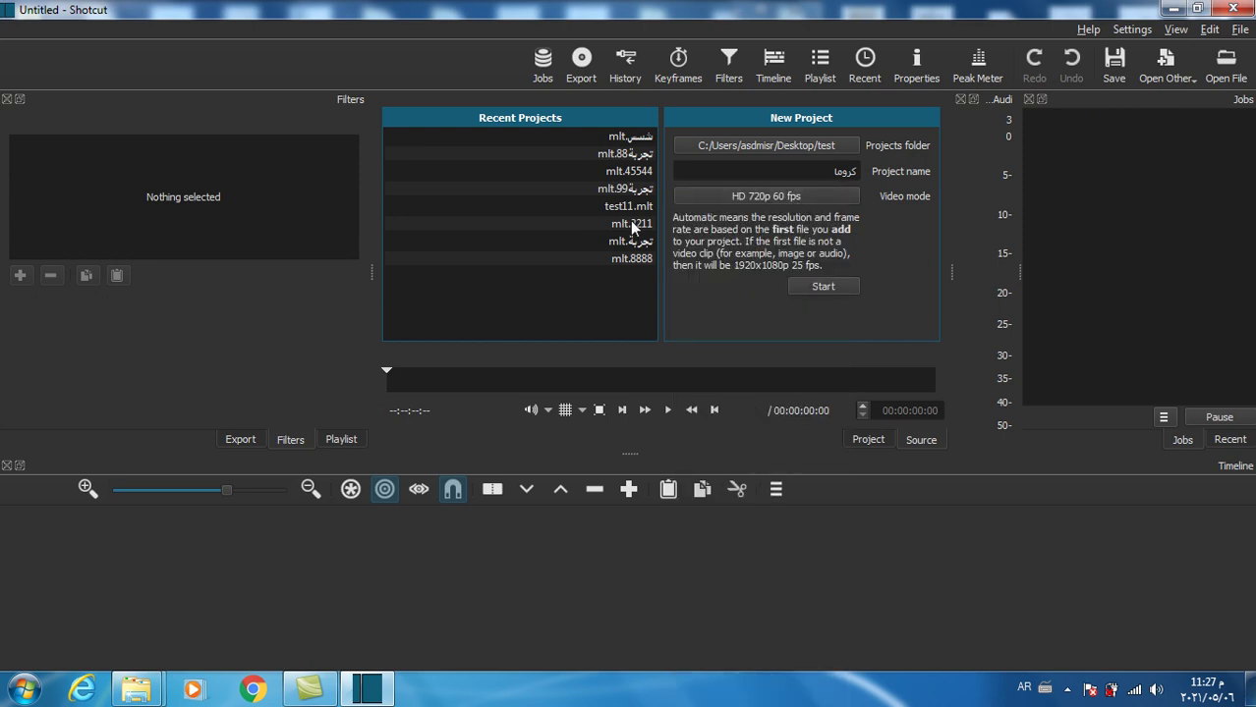
{"action": "left_click", "coordinate": [831, 287]}
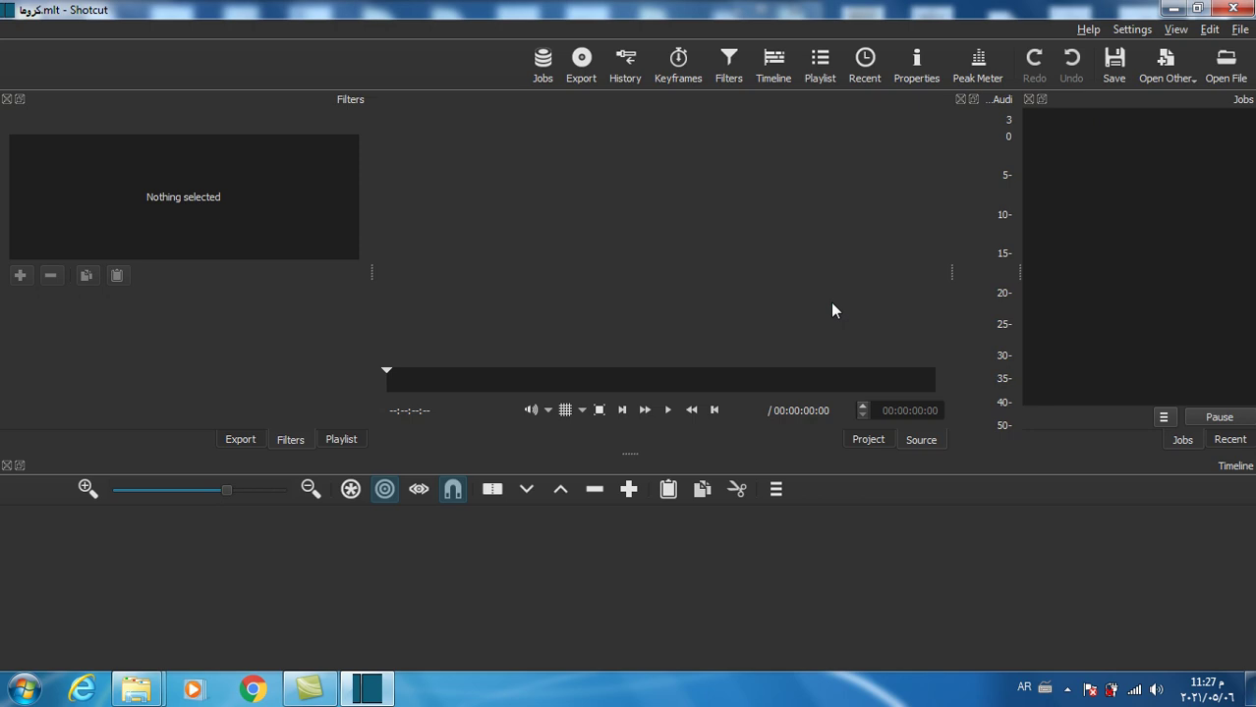
Import the dark old-buildings background video, the lion image, the dinosaur video and the helicopter video from the chroma folder, and pause the playback.
{"action": "left_click", "coordinate": [1228, 77]}
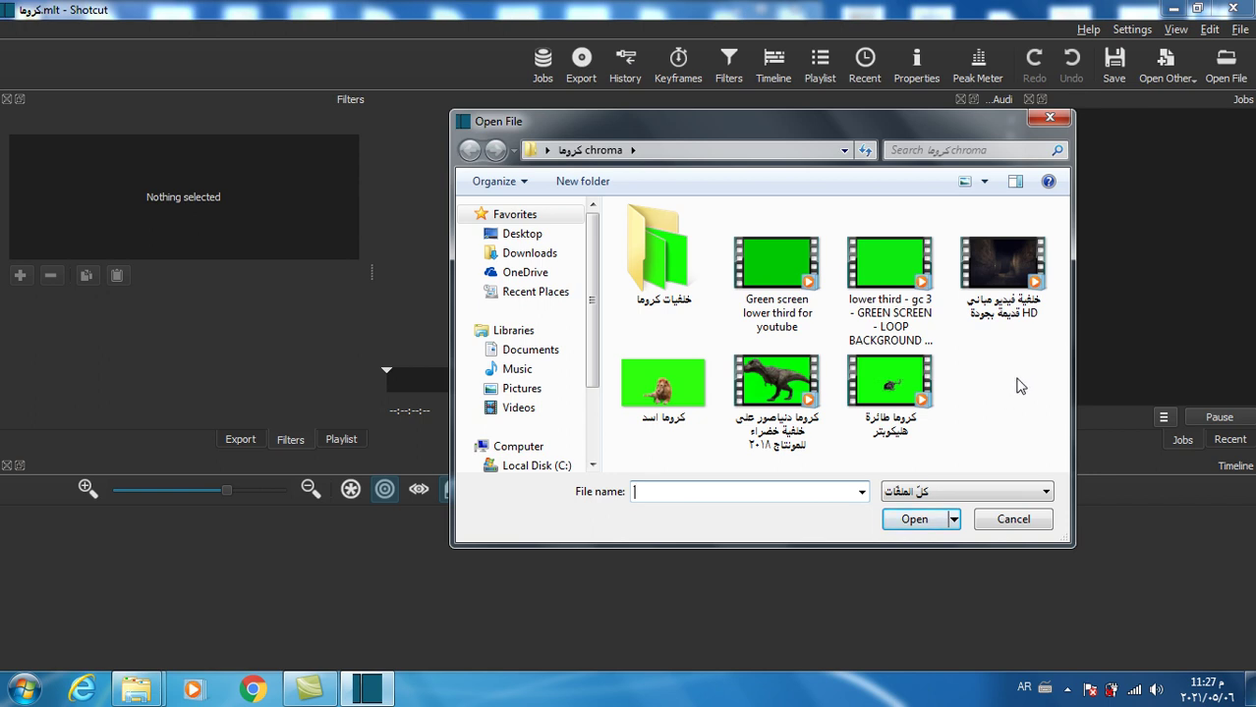
{"action": "left_click", "coordinate": [1009, 287]}
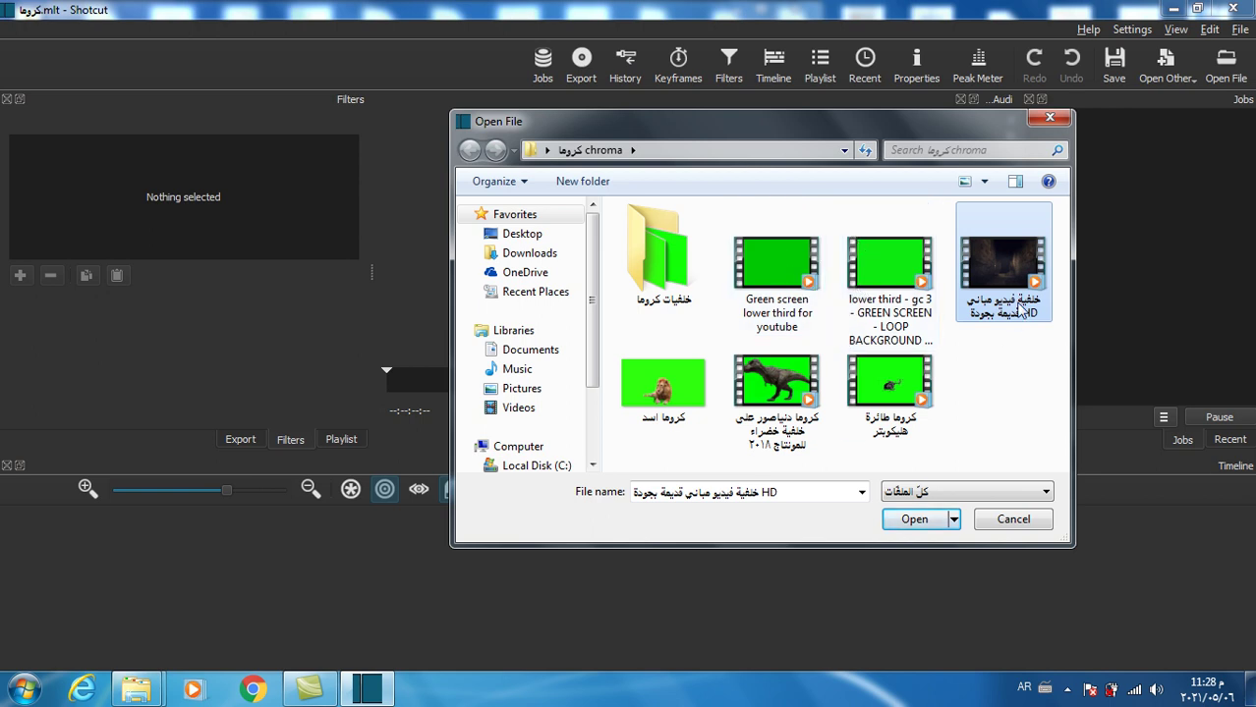
{"action": "left_click", "coordinate": [688, 391], "text": "ctrl"}
{"action": "left_click", "coordinate": [778, 386], "text": "ctrl"}
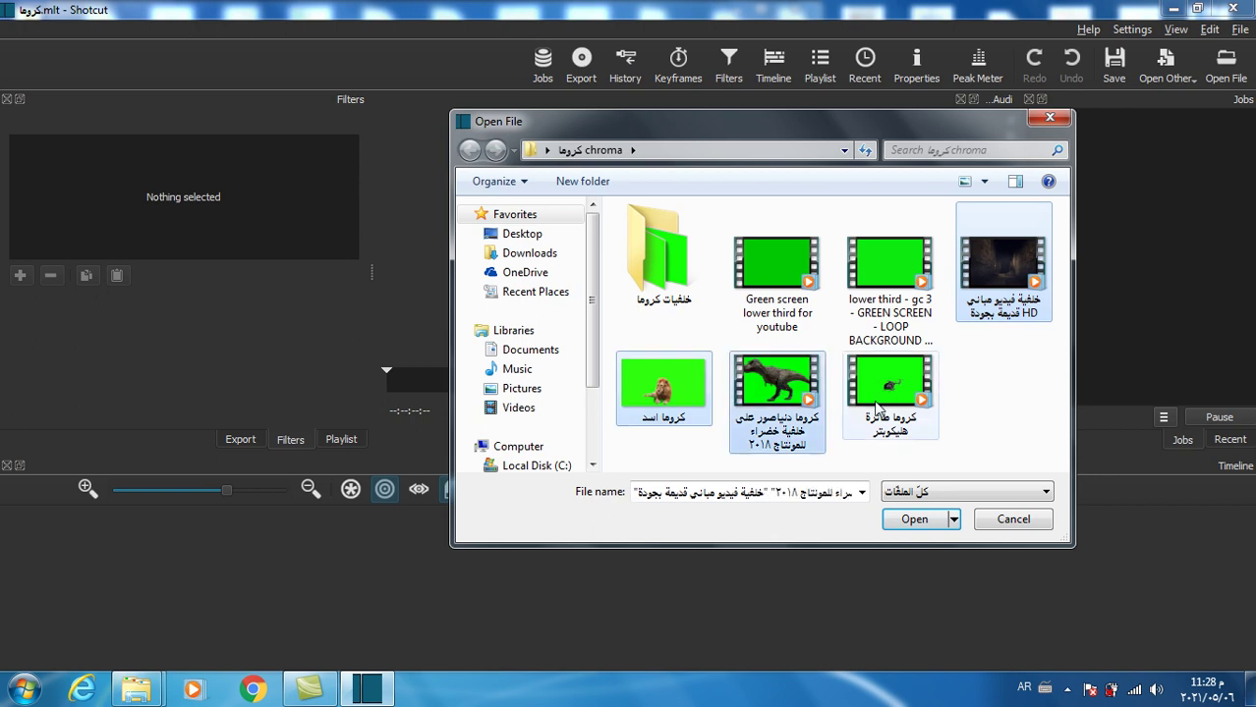
{"action": "left_click", "coordinate": [896, 393], "text": "ctrl"}
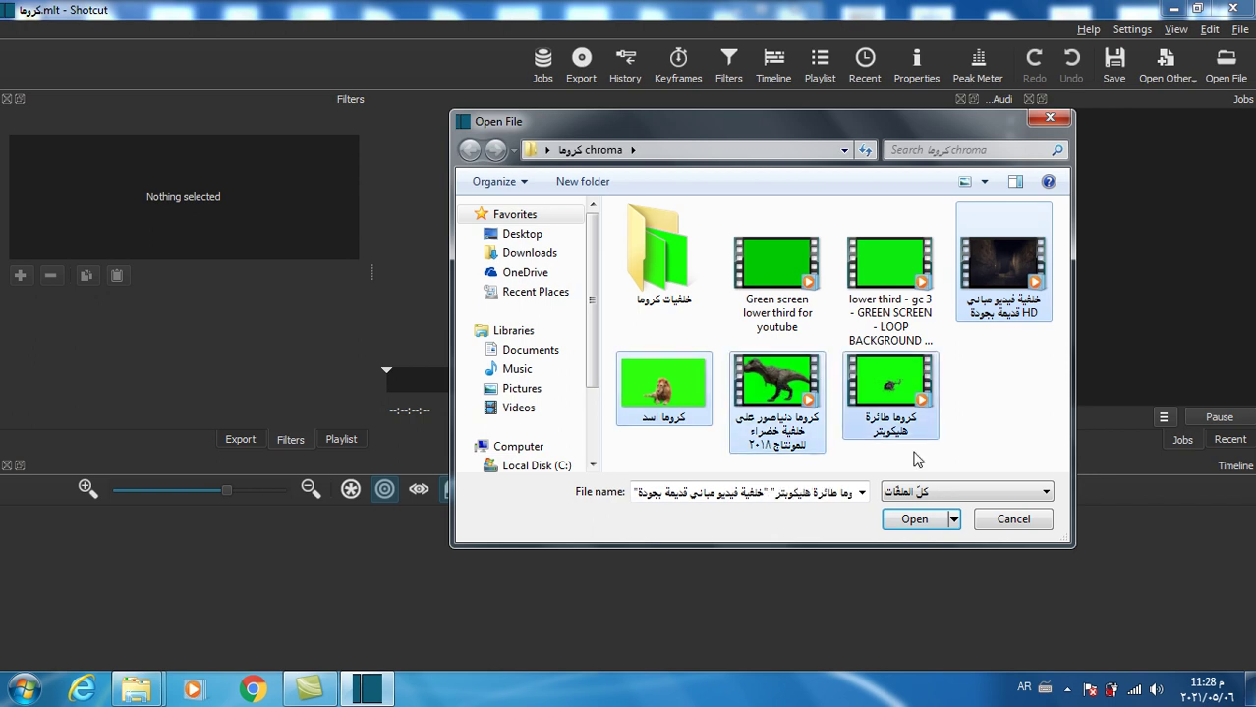
{"action": "left_click", "coordinate": [914, 520]}
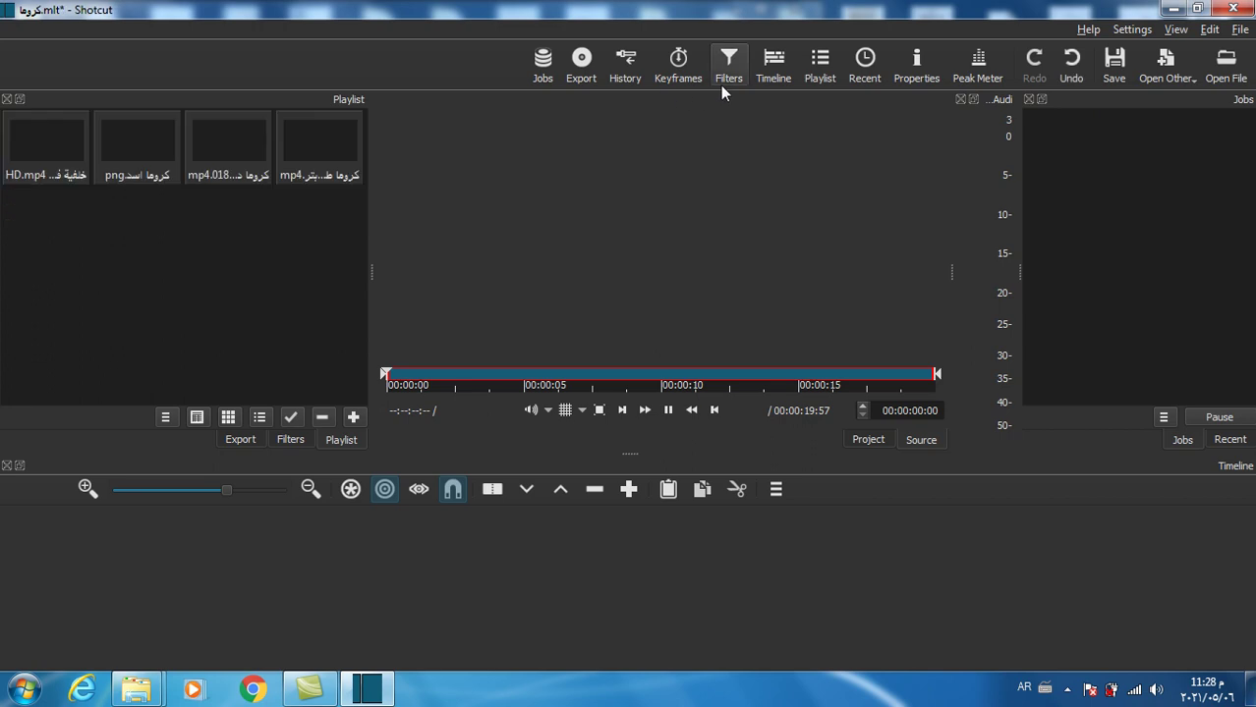
{"action": "key", "text": "space"}
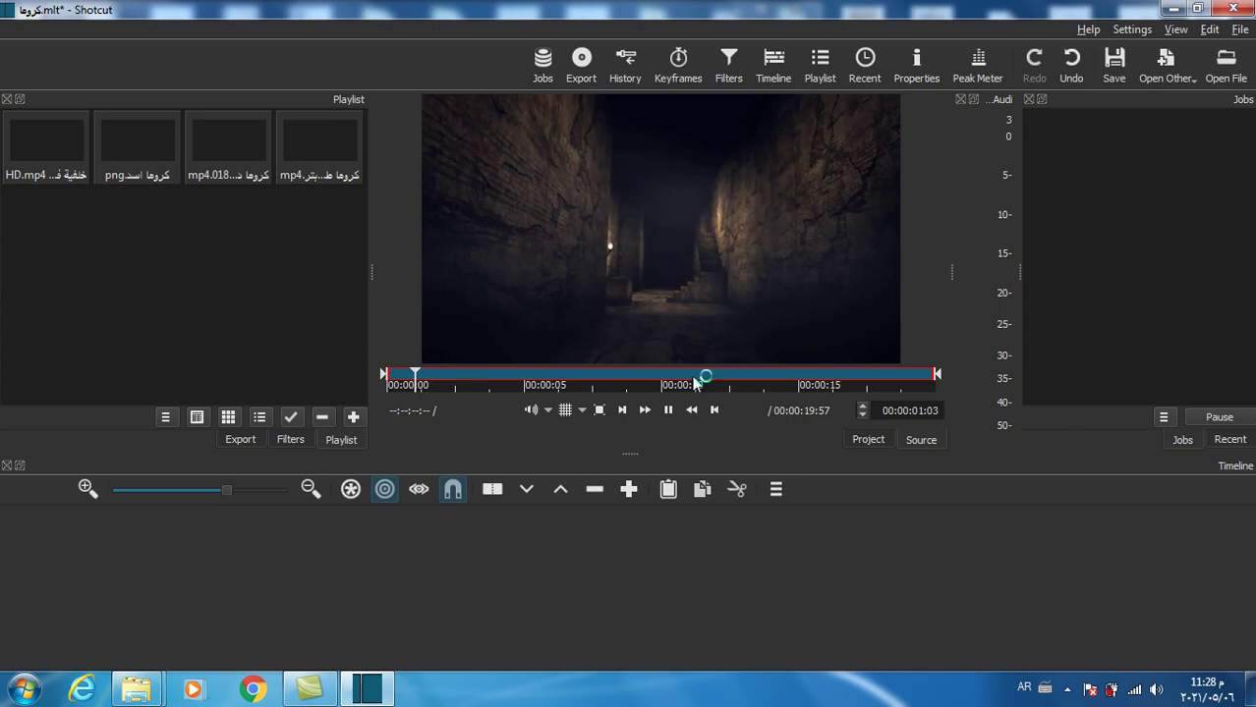
{"action": "left_click", "coordinate": [669, 412]}
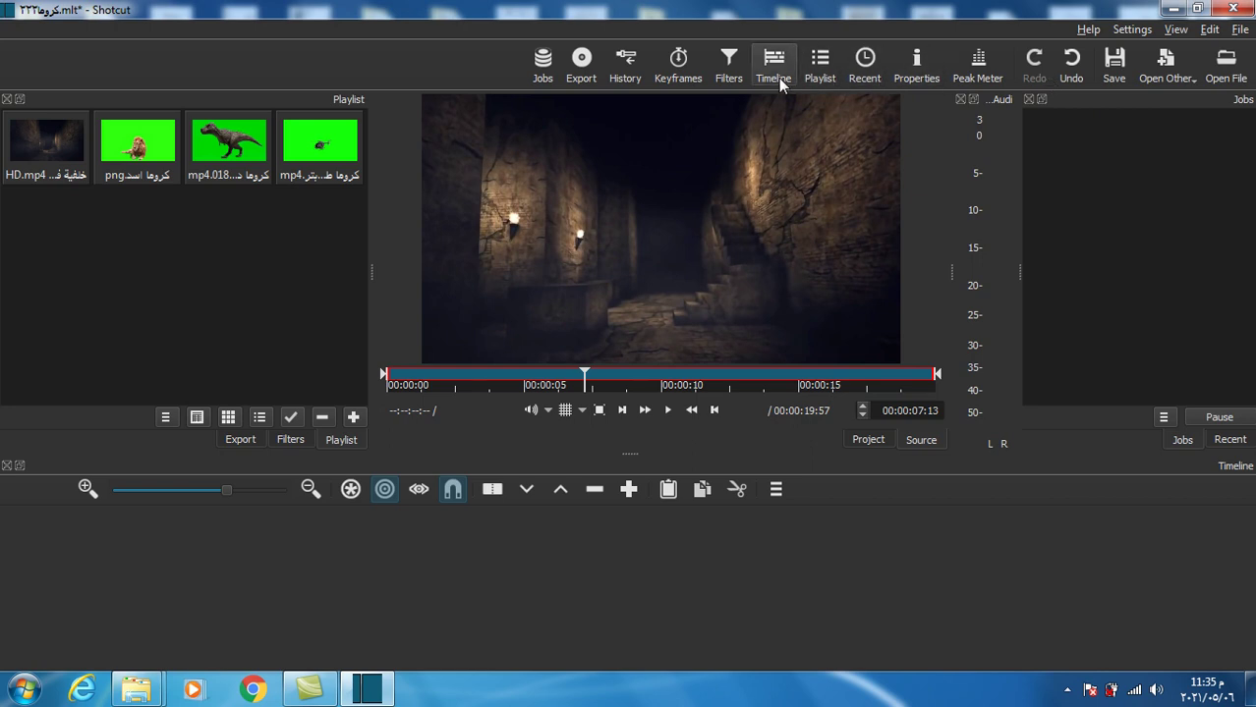
Add a video track to the timeline and insert the old-buildings background video on it.
{"action": "left_click", "coordinate": [777, 491]}
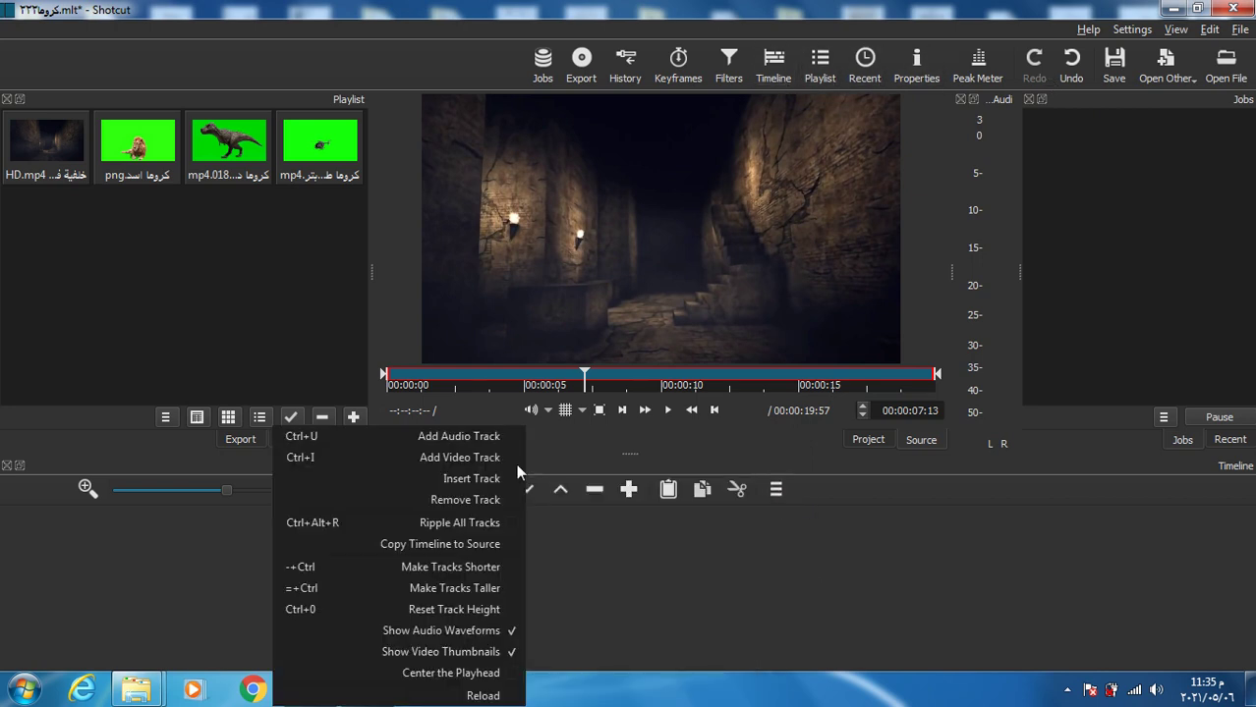
{"action": "left_click", "coordinate": [462, 458]}
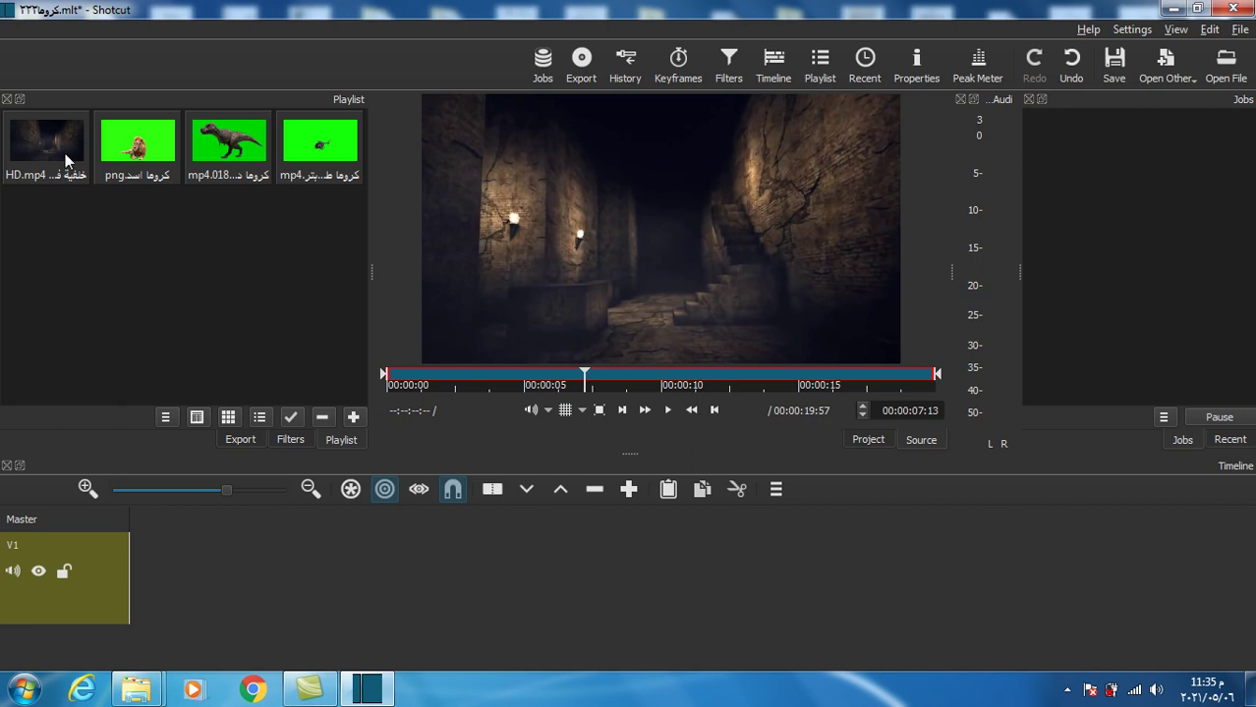
{"action": "left_click_drag", "start_coordinate": [59, 153], "coordinate": [182, 587]}
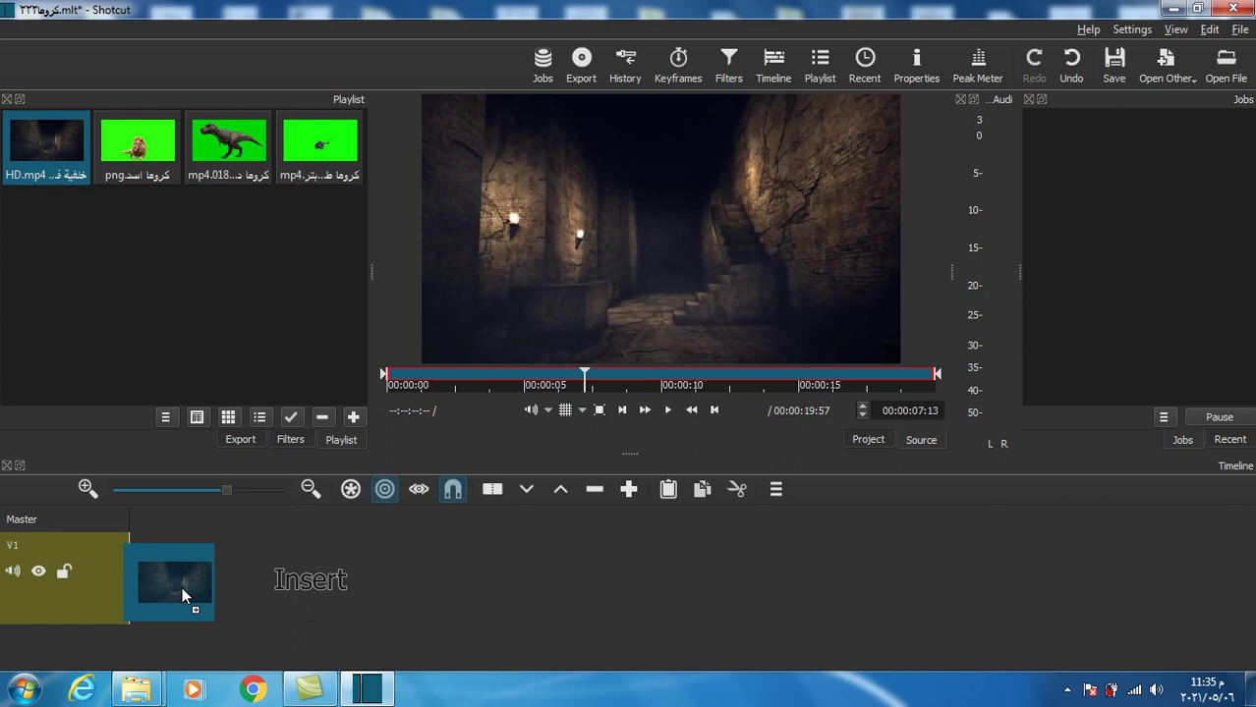
{"action": "left_click_drag", "start_coordinate": [182, 587], "coordinate": [182, 587]}
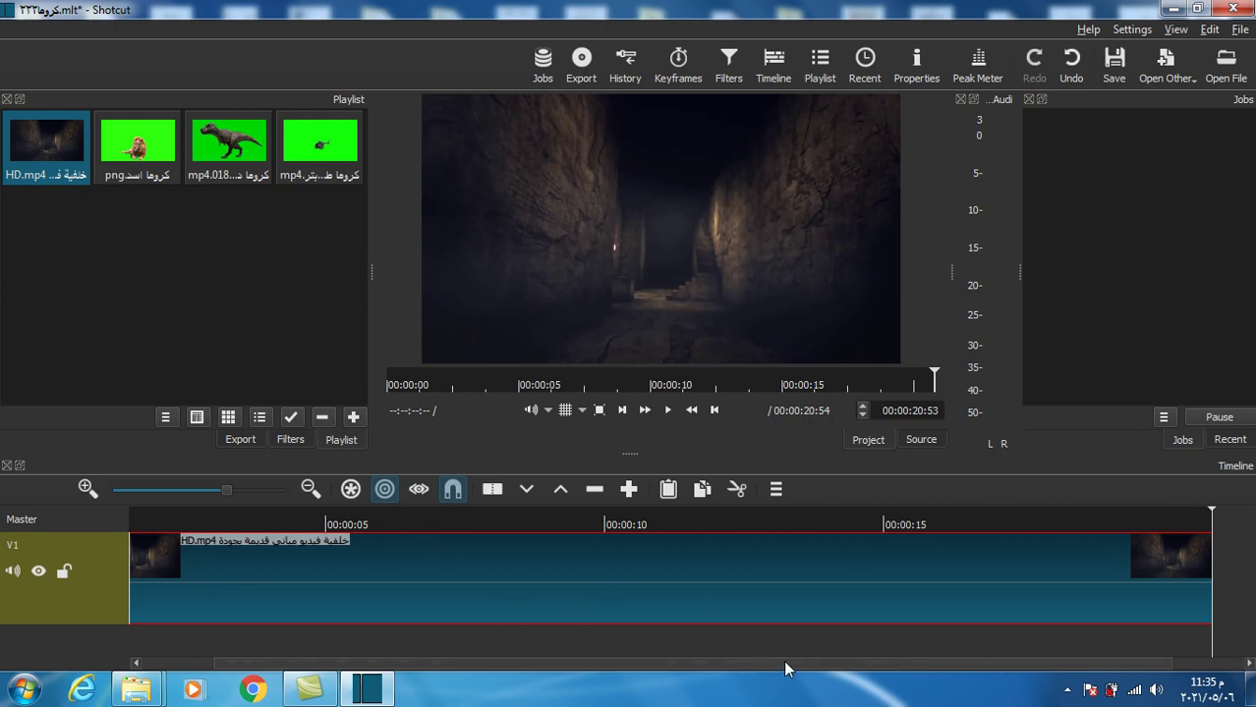
Move the background clip on track V1 so it starts at 00:00:00, leaving no gap before it.
{"action": "left_click_drag", "start_coordinate": [782, 666], "coordinate": [963, 666]}
{"action": "left_click_drag", "start_coordinate": [1098, 668], "coordinate": [1233, 670]}
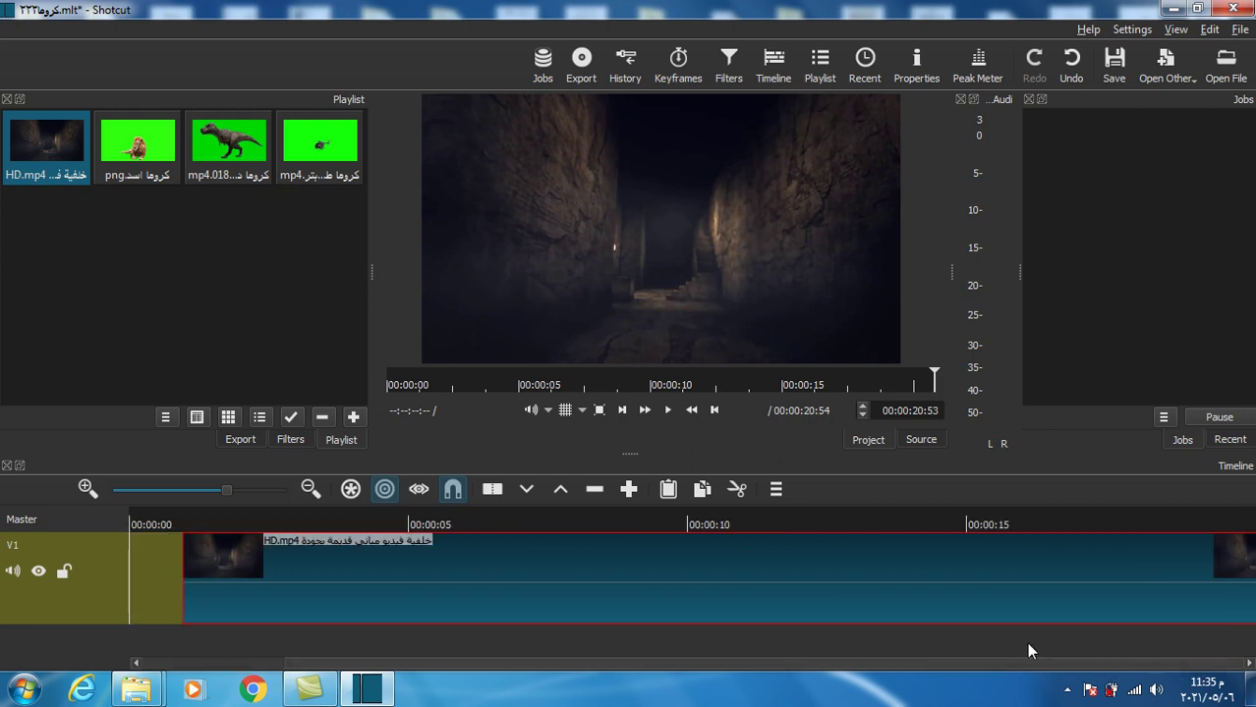
{"action": "left_click_drag", "start_coordinate": [349, 587], "coordinate": [289, 589]}
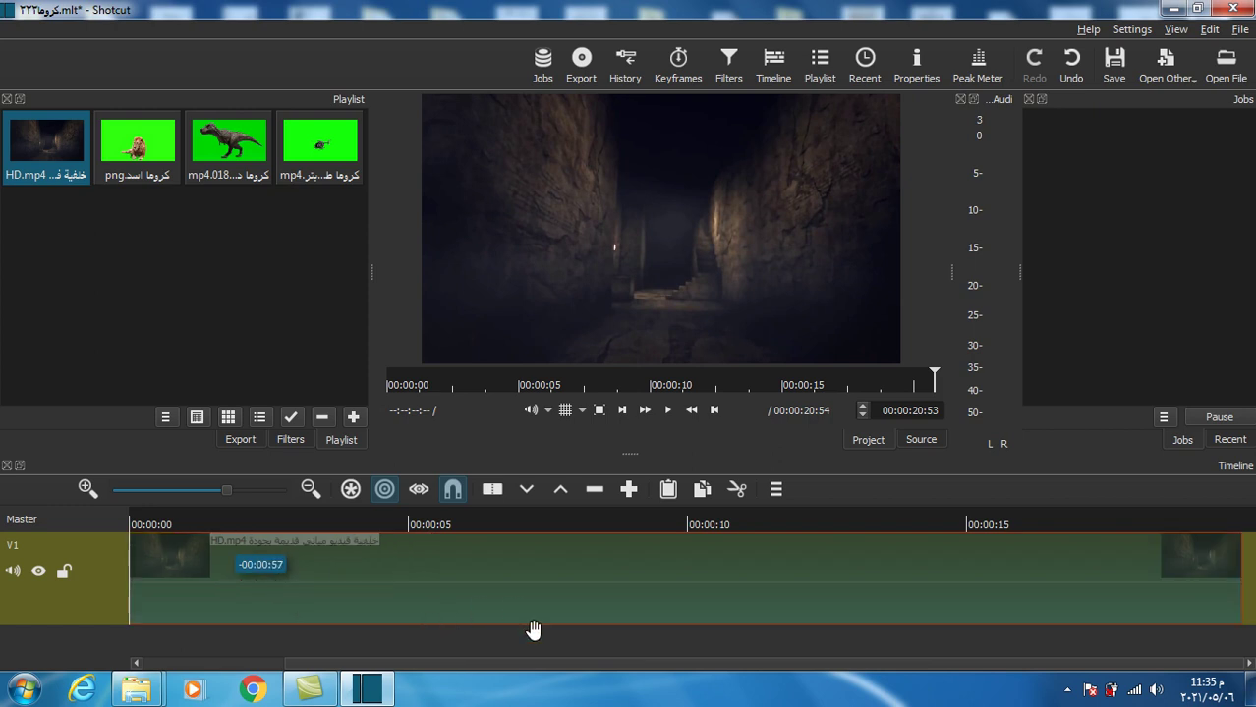
{"action": "left_click_drag", "start_coordinate": [560, 603], "coordinate": [560, 602]}
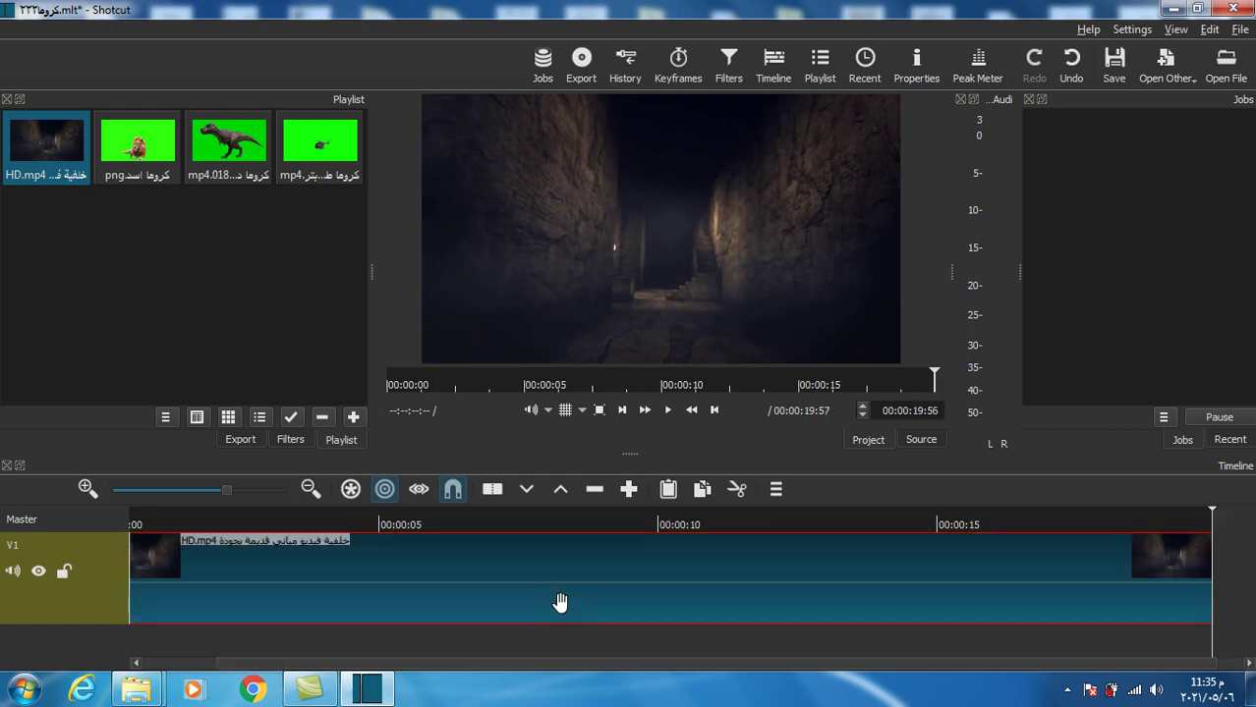
Preview several seconds of the background clip and return the playhead to the start.
{"action": "left_click", "coordinate": [667, 411]}
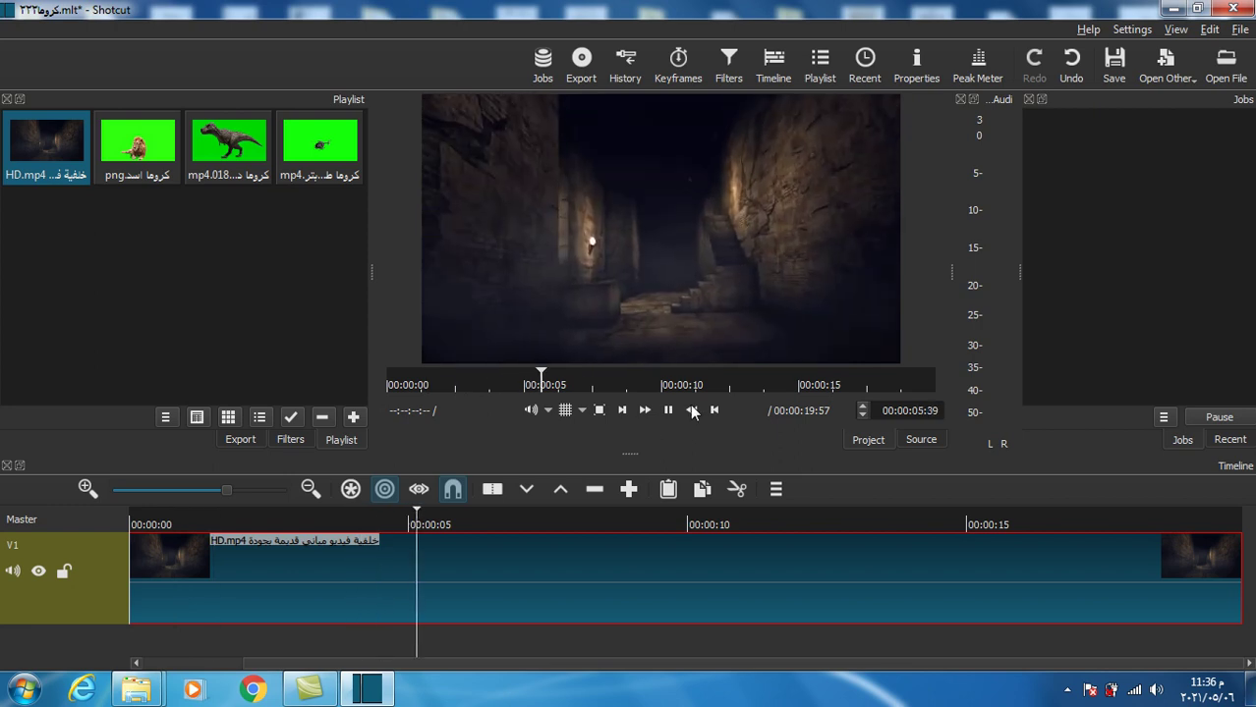
{"action": "key", "text": "space"}
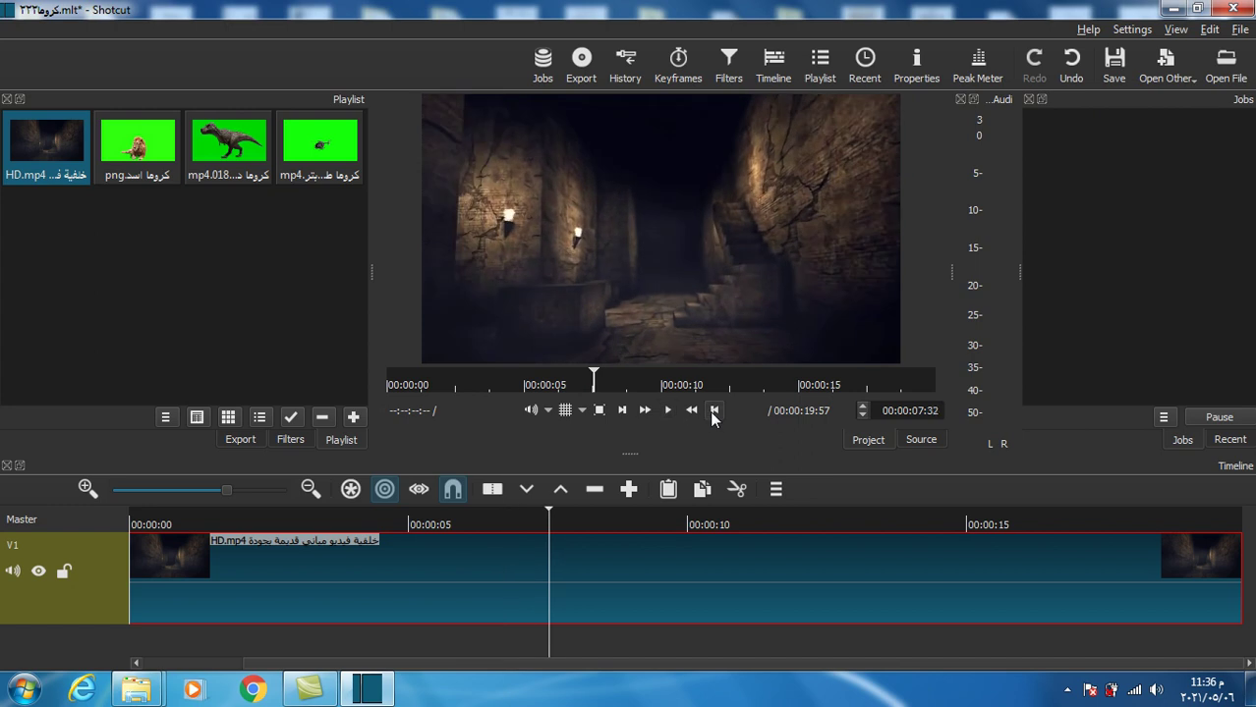
{"action": "left_click", "coordinate": [714, 410]}
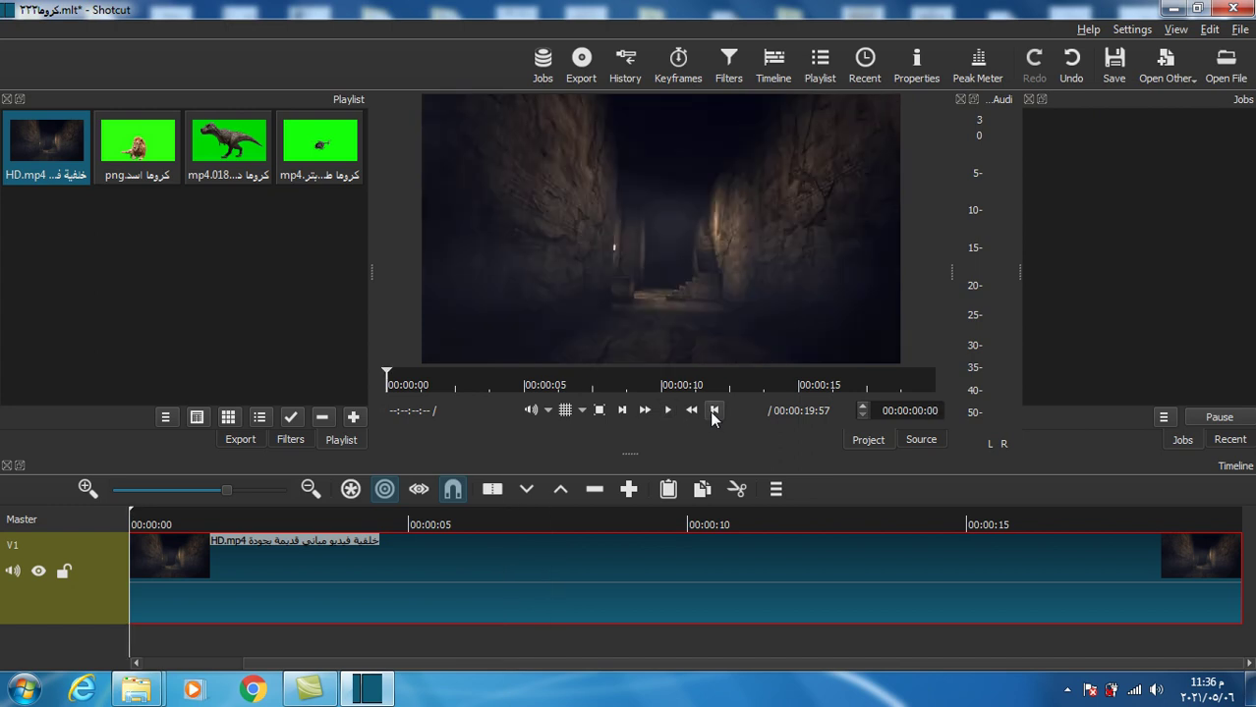
Add a second video track above the background clip and place the playhead at 00:00:00.
{"action": "left_click", "coordinate": [773, 495]}
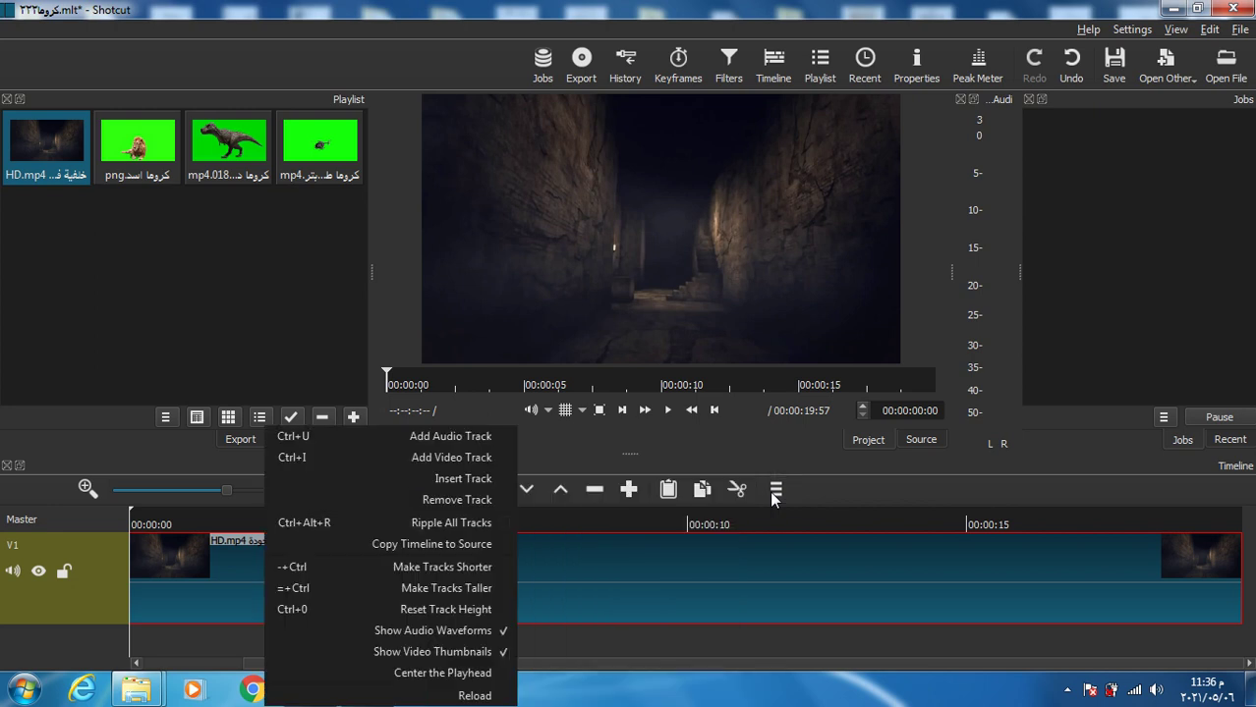
{"action": "left_click", "coordinate": [456, 464]}
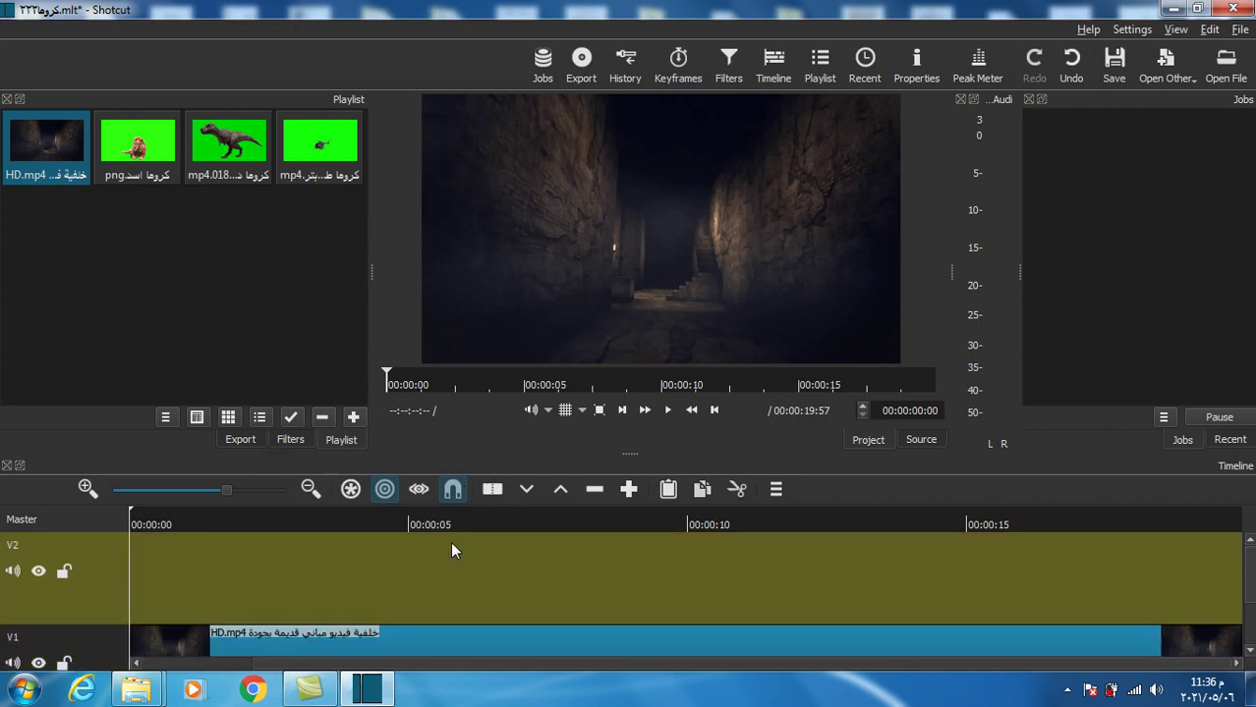
{"action": "left_click", "coordinate": [408, 568]}
{"action": "left_click", "coordinate": [166, 546]}
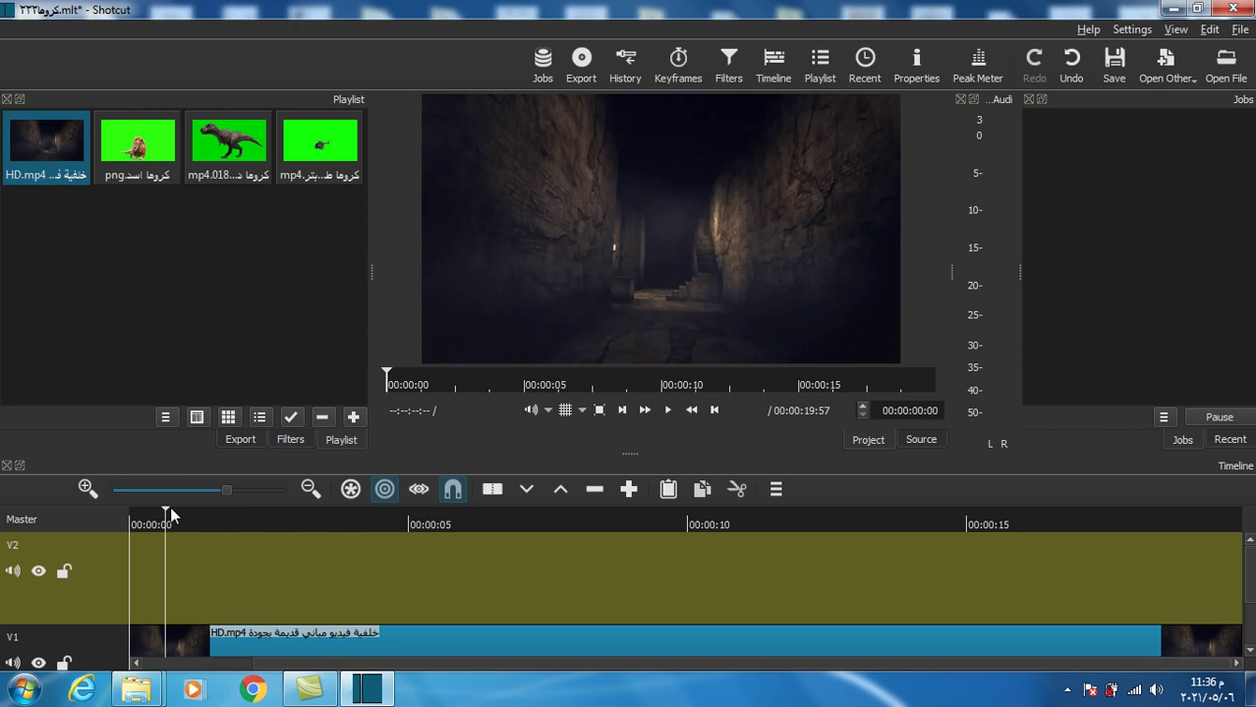
{"action": "left_click", "coordinate": [168, 509]}
{"action": "left_click", "coordinate": [129, 512]}
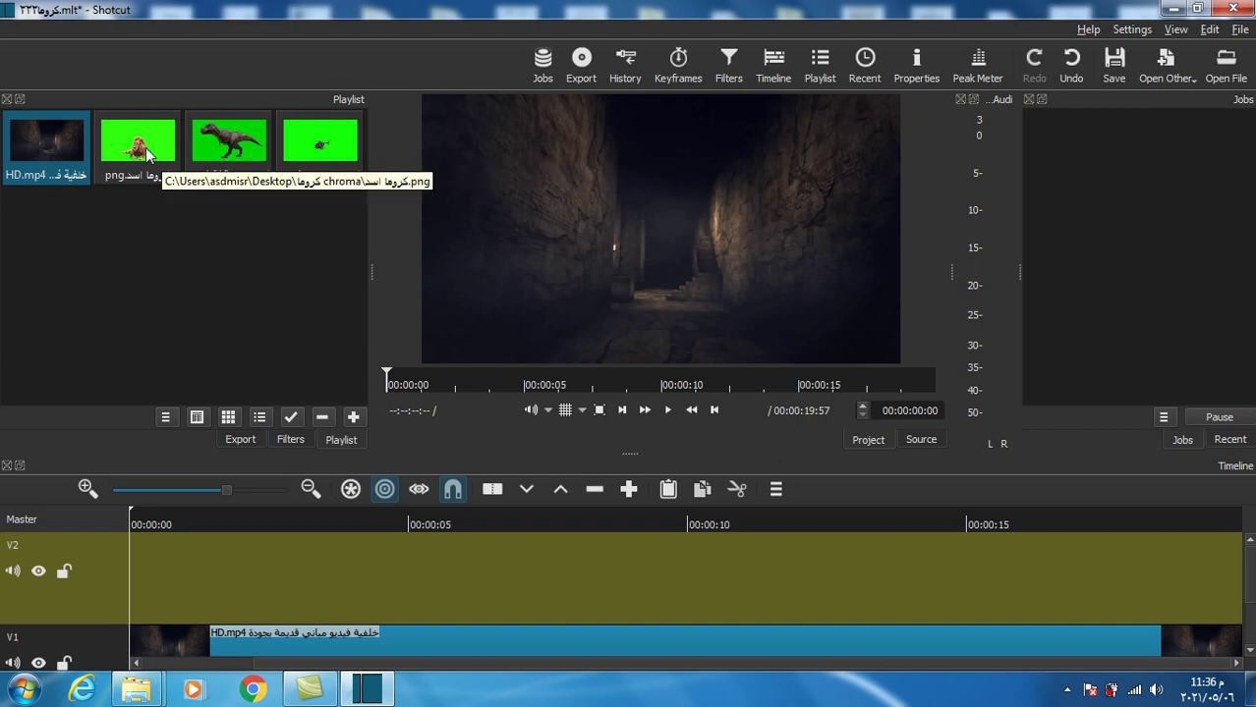
Insert the green-screen lion image on track V2 and align it with the start of the timeline.
{"action": "left_click_drag", "start_coordinate": [146, 152], "coordinate": [336, 564]}
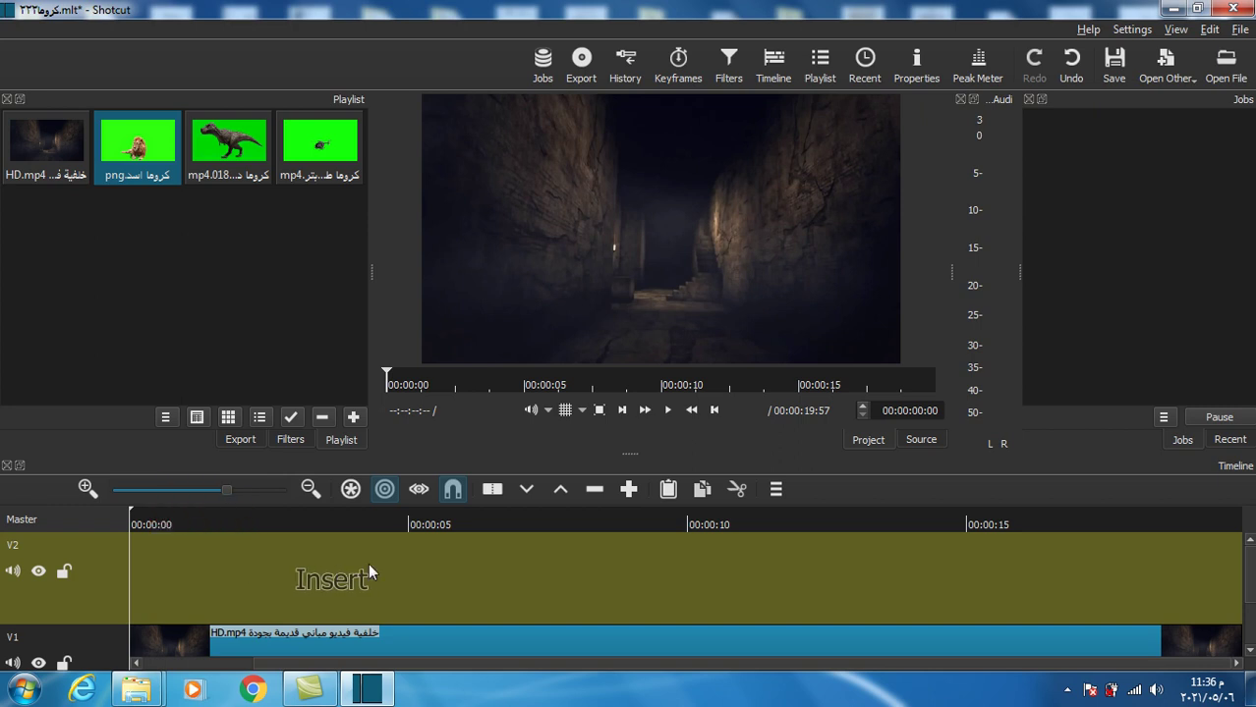
{"action": "left_click_drag", "start_coordinate": [367, 572], "coordinate": [368, 563]}
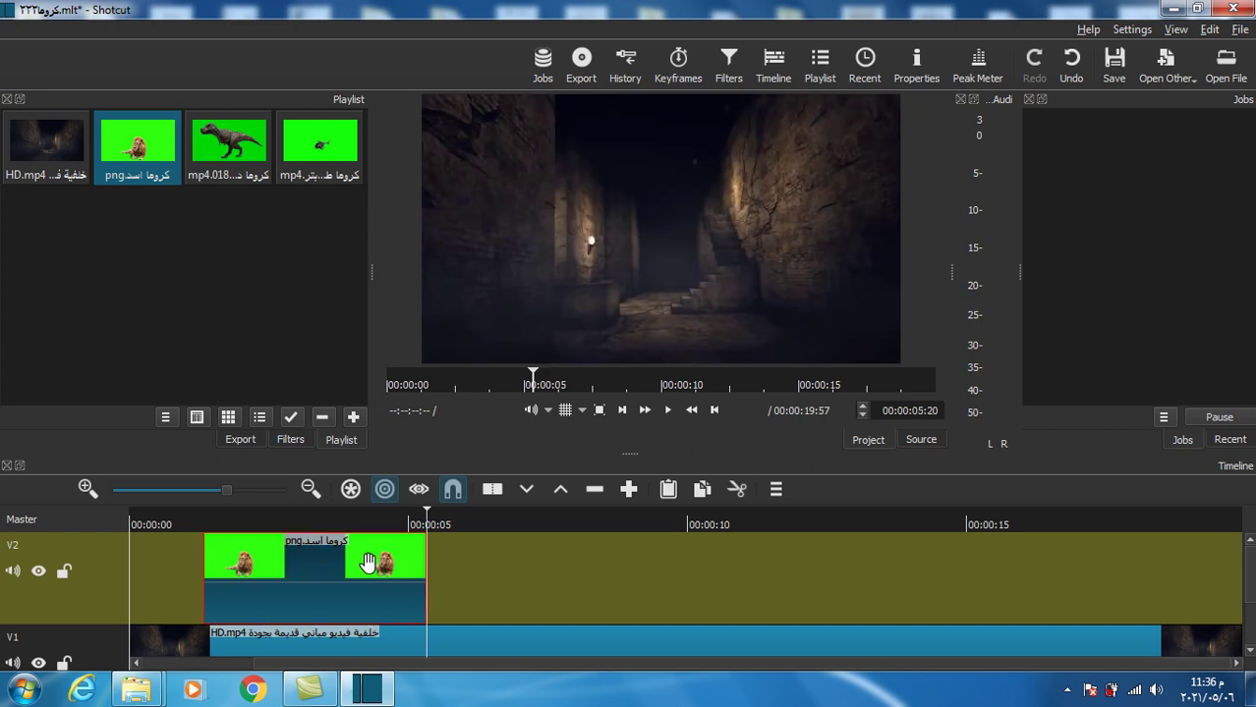
{"action": "left_click_drag", "start_coordinate": [253, 609], "coordinate": [148, 603]}
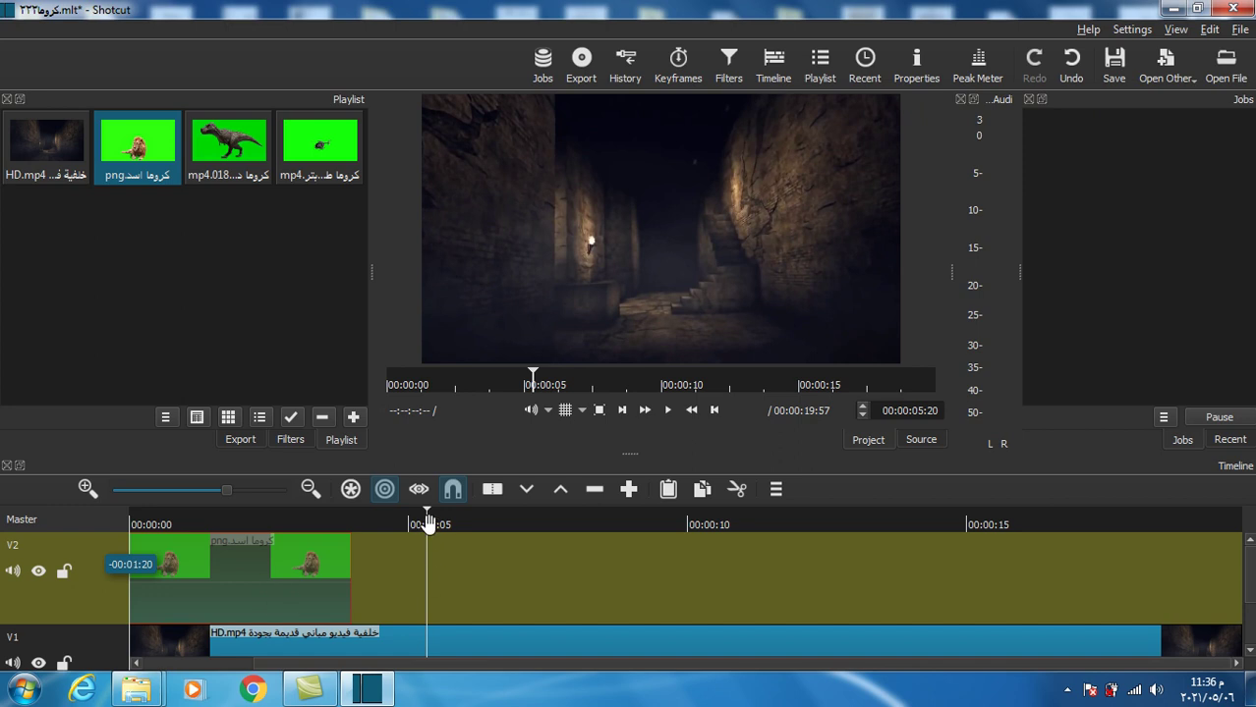
Move the playhead back to 00:00:00 to view the lion image over the background.
{"action": "left_click", "coordinate": [283, 532]}
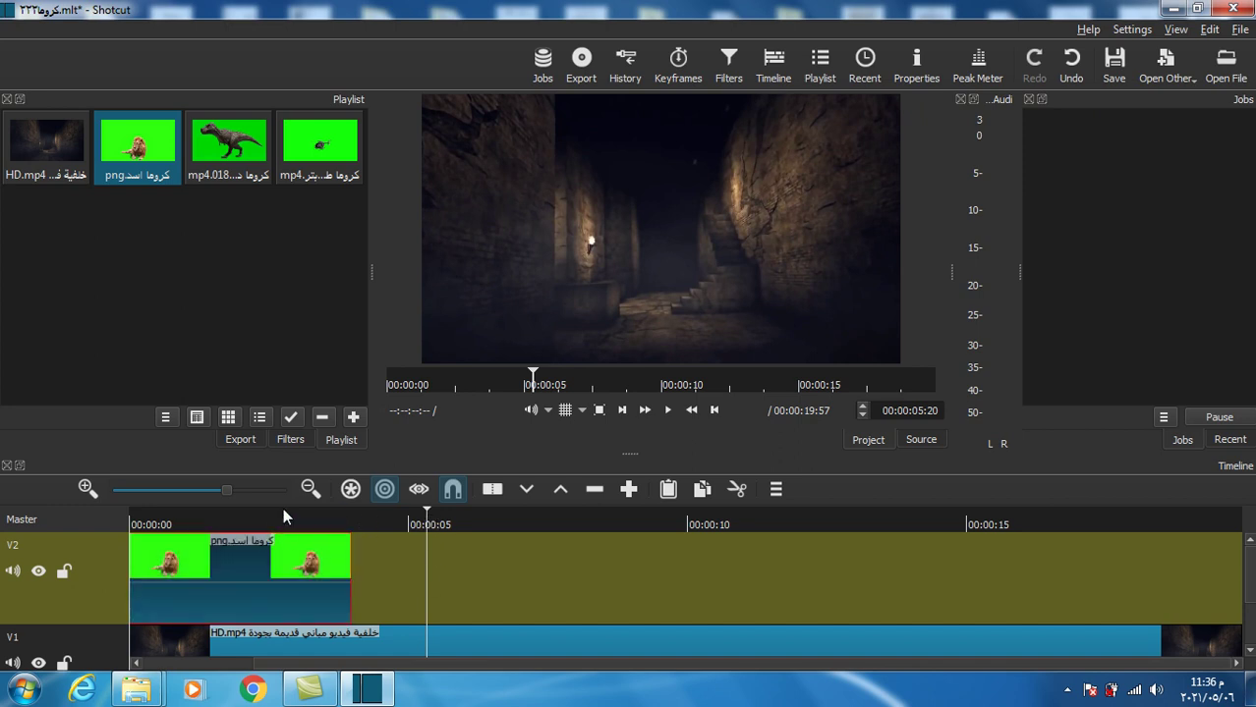
{"action": "left_click", "coordinate": [280, 513]}
{"action": "left_click", "coordinate": [218, 516]}
{"action": "left_click", "coordinate": [167, 516]}
{"action": "left_click", "coordinate": [135, 510]}
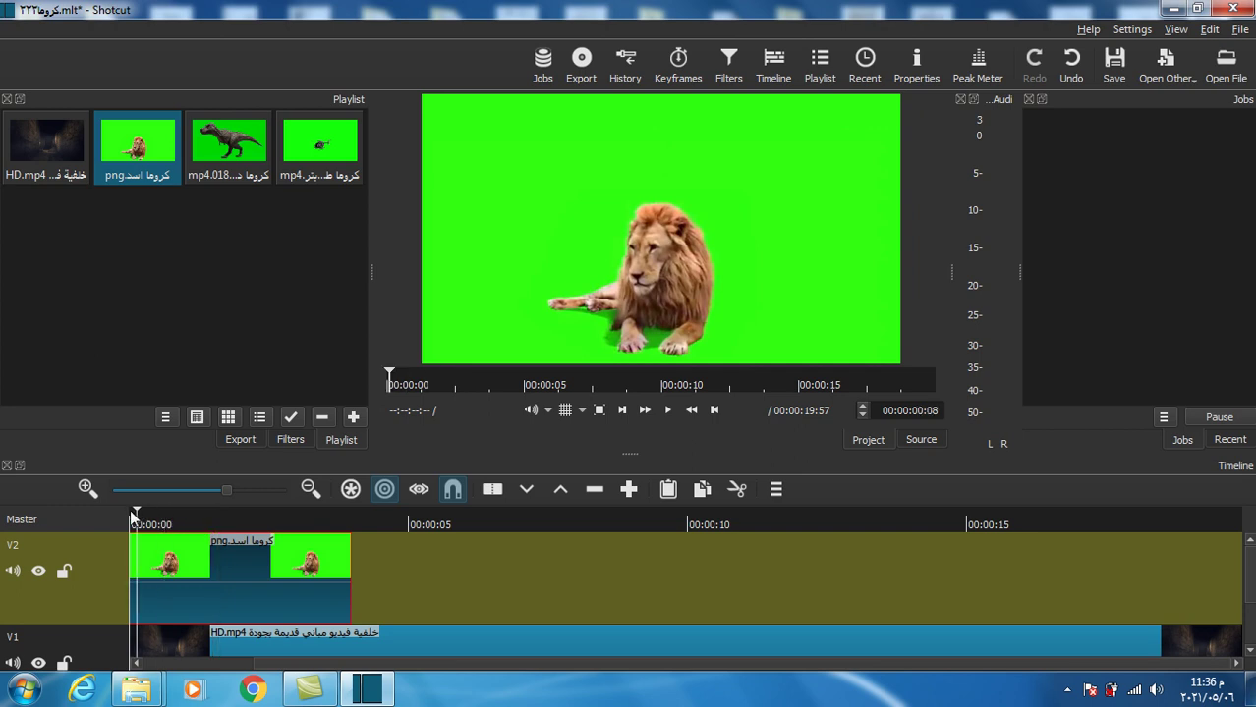
{"action": "left_click", "coordinate": [131, 513]}
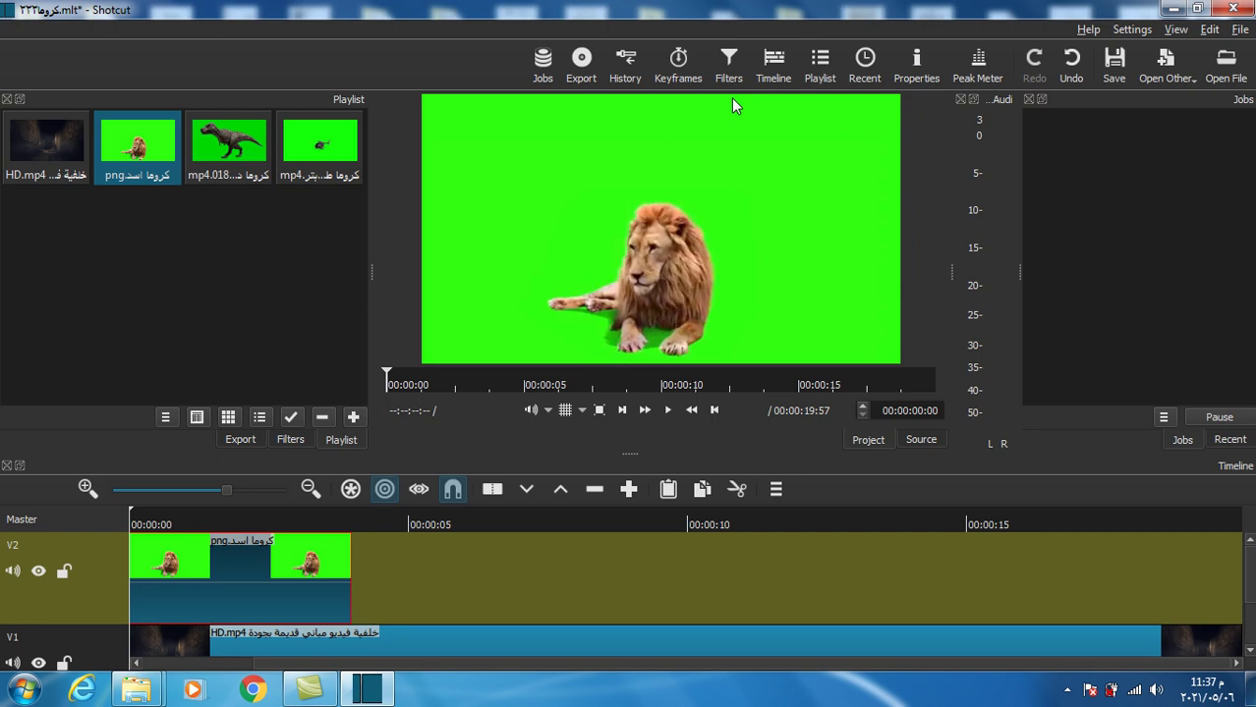
Apply the Chroma Key: Simple video filter to the lion image on track V2.
{"action": "left_click", "coordinate": [729, 67]}
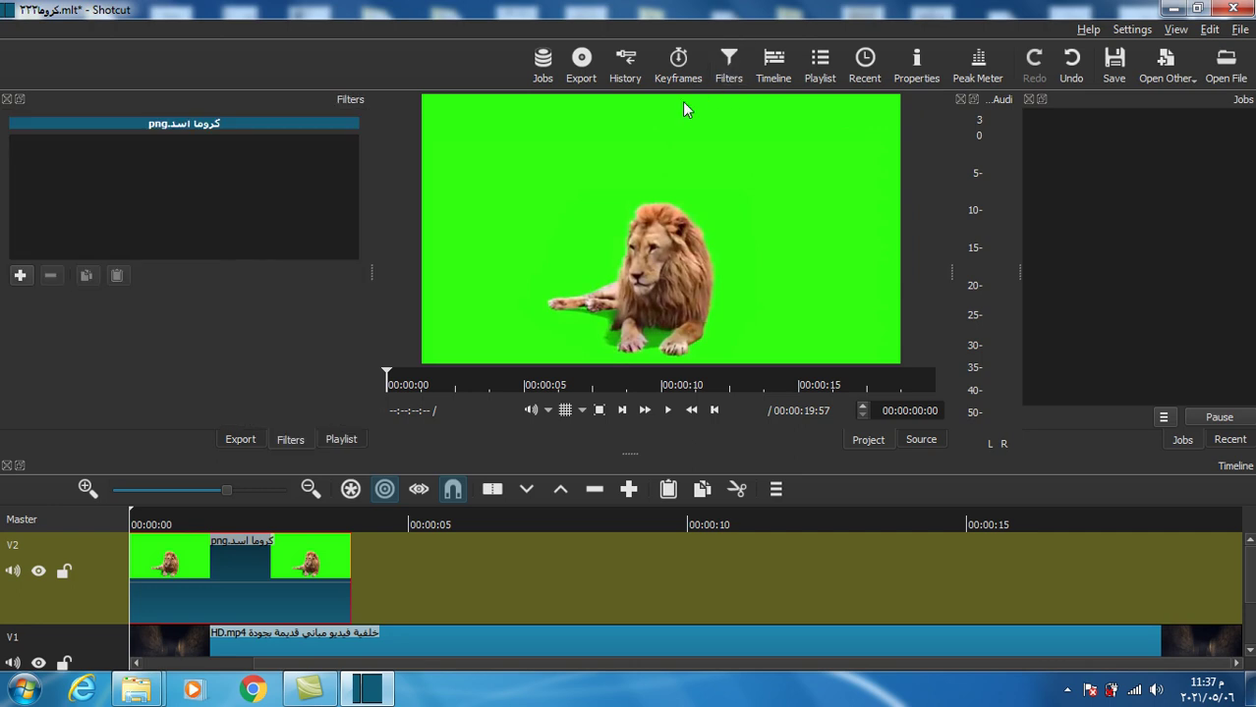
{"action": "left_click", "coordinate": [20, 276]}
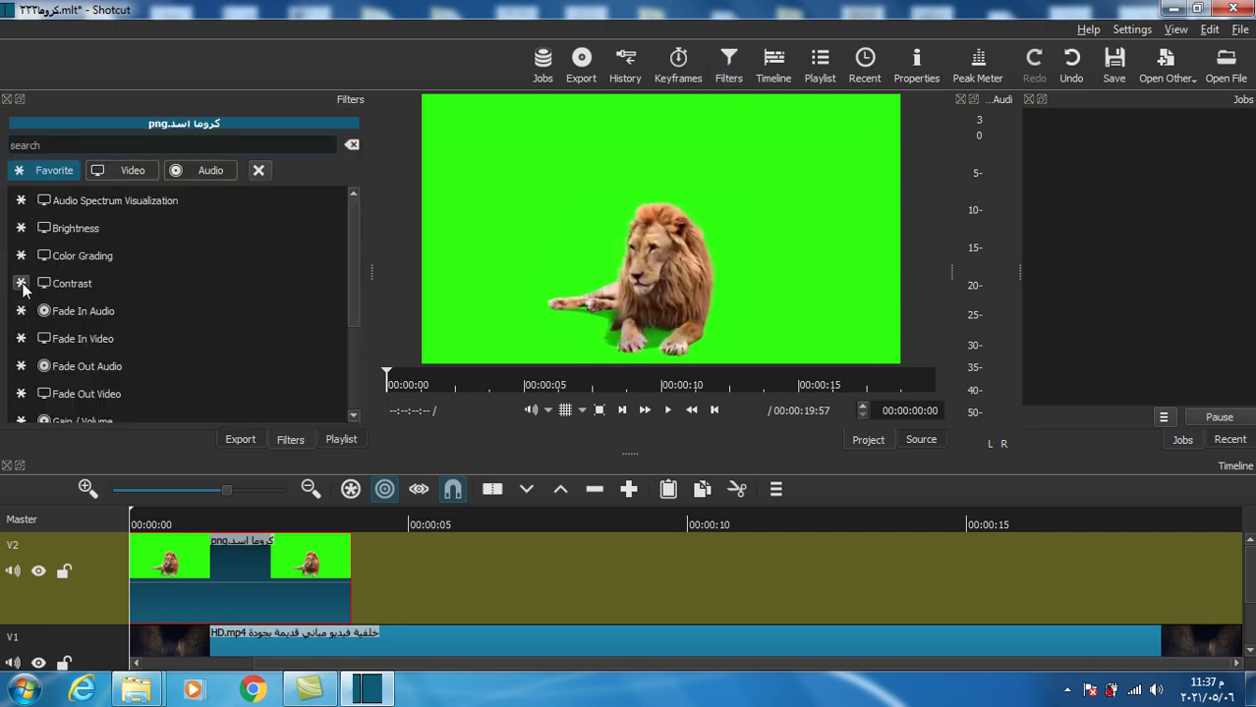
{"action": "scroll", "coordinate": [82, 314], "scroll_direction": "down", "scroll_amount": 2}
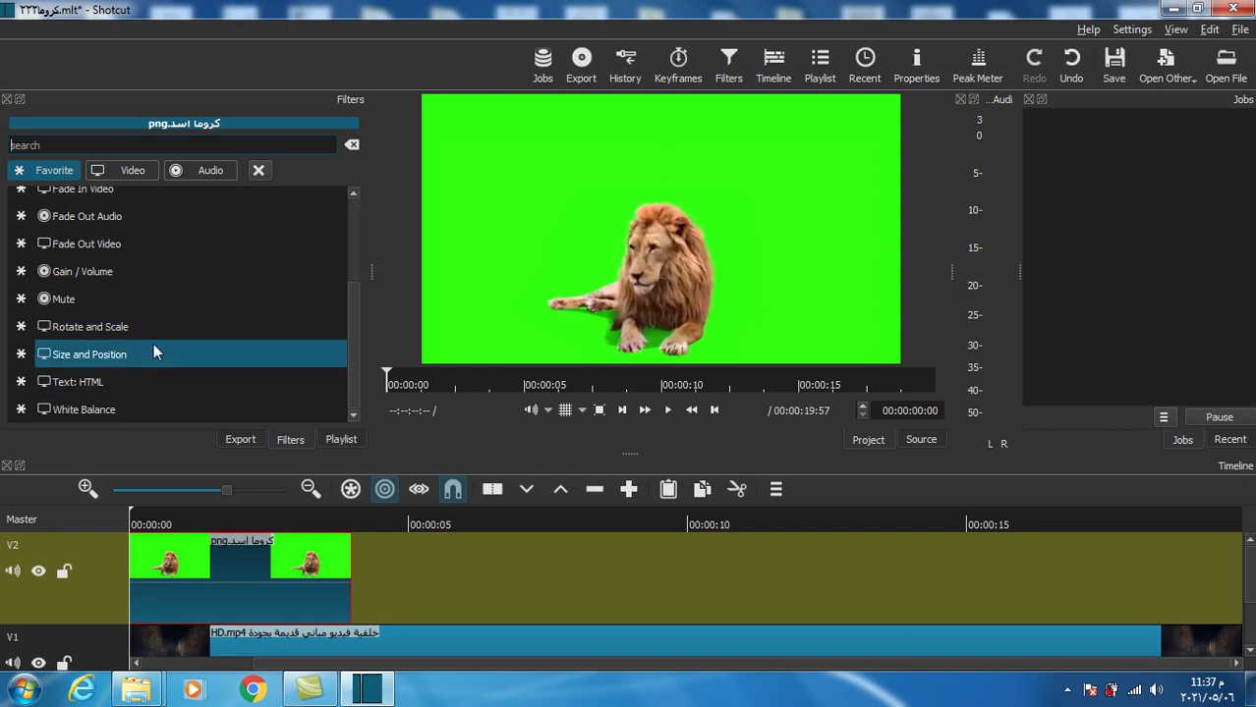
{"action": "scroll", "coordinate": [123, 368], "scroll_direction": "up", "scroll_amount": 2}
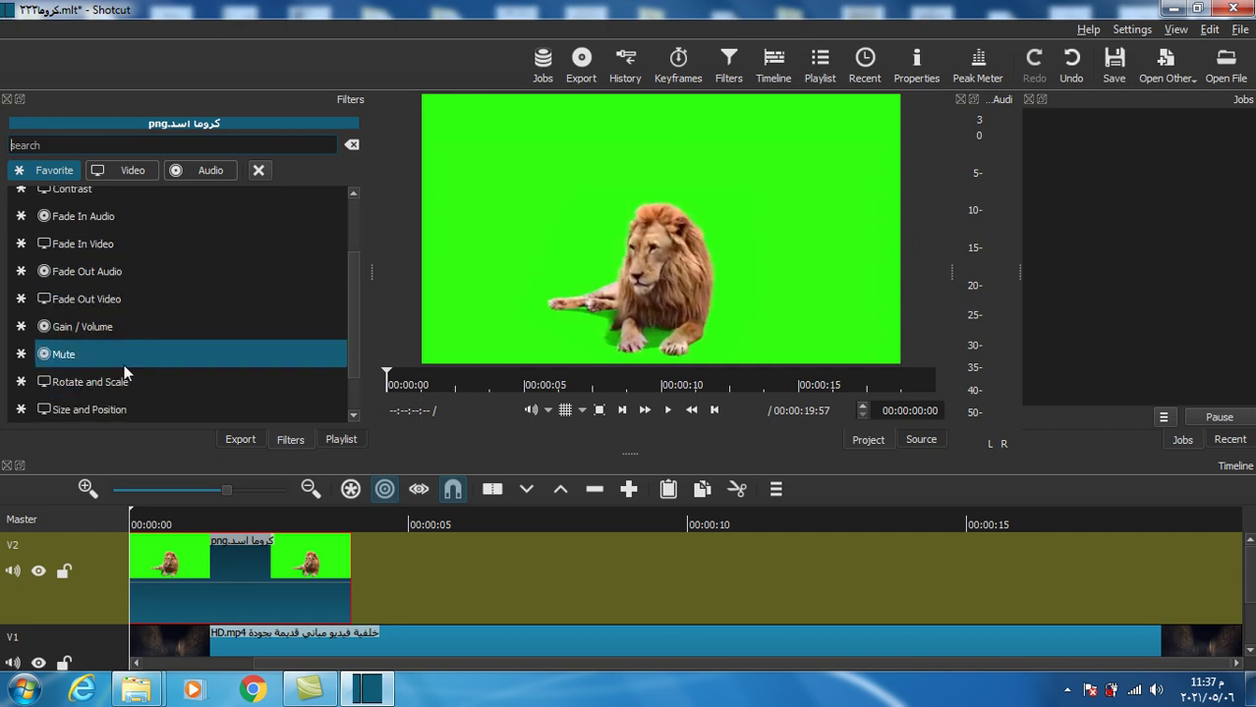
{"action": "left_click", "coordinate": [129, 172]}
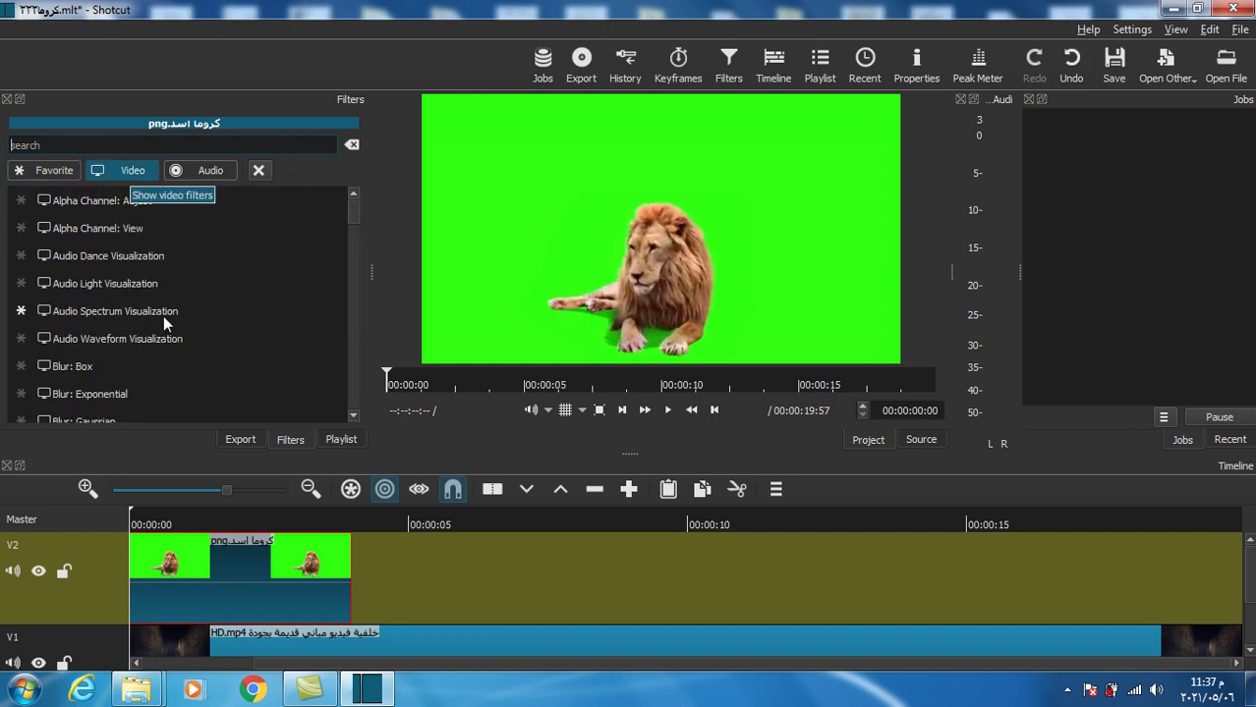
{"action": "scroll", "coordinate": [182, 345], "scroll_direction": "down", "scroll_amount": 7}
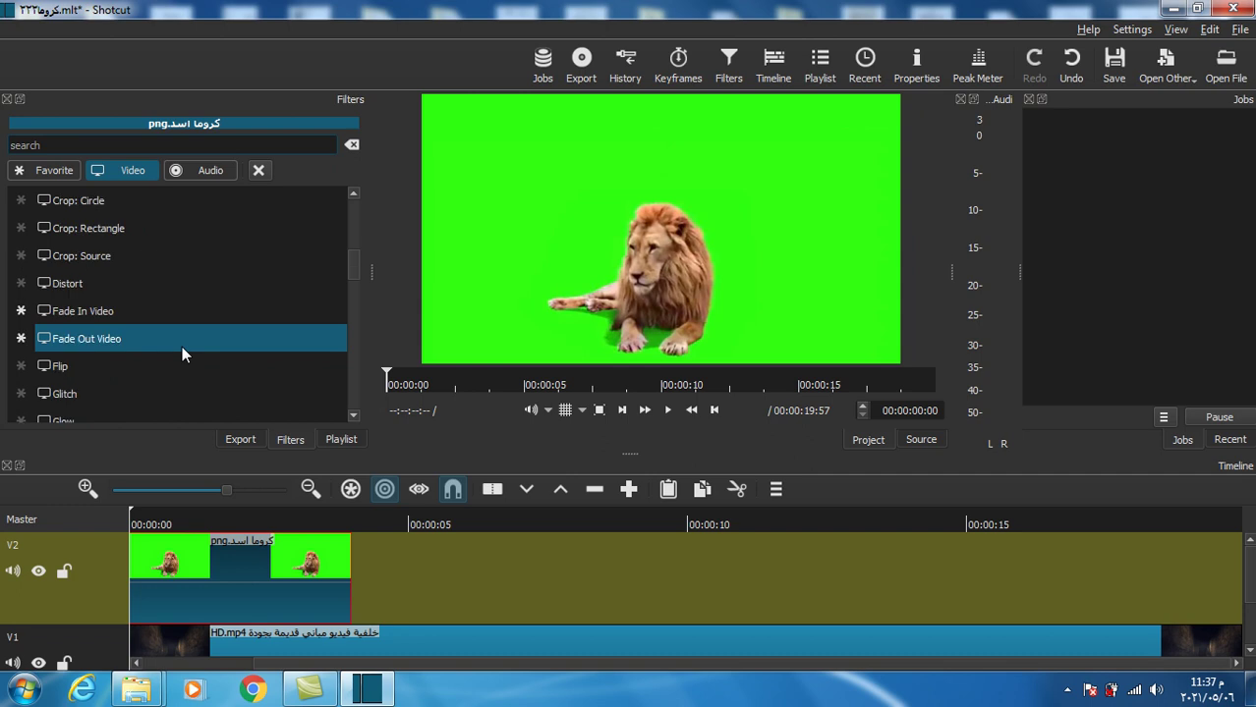
{"action": "scroll", "coordinate": [168, 343], "scroll_direction": "up", "scroll_amount": 1}
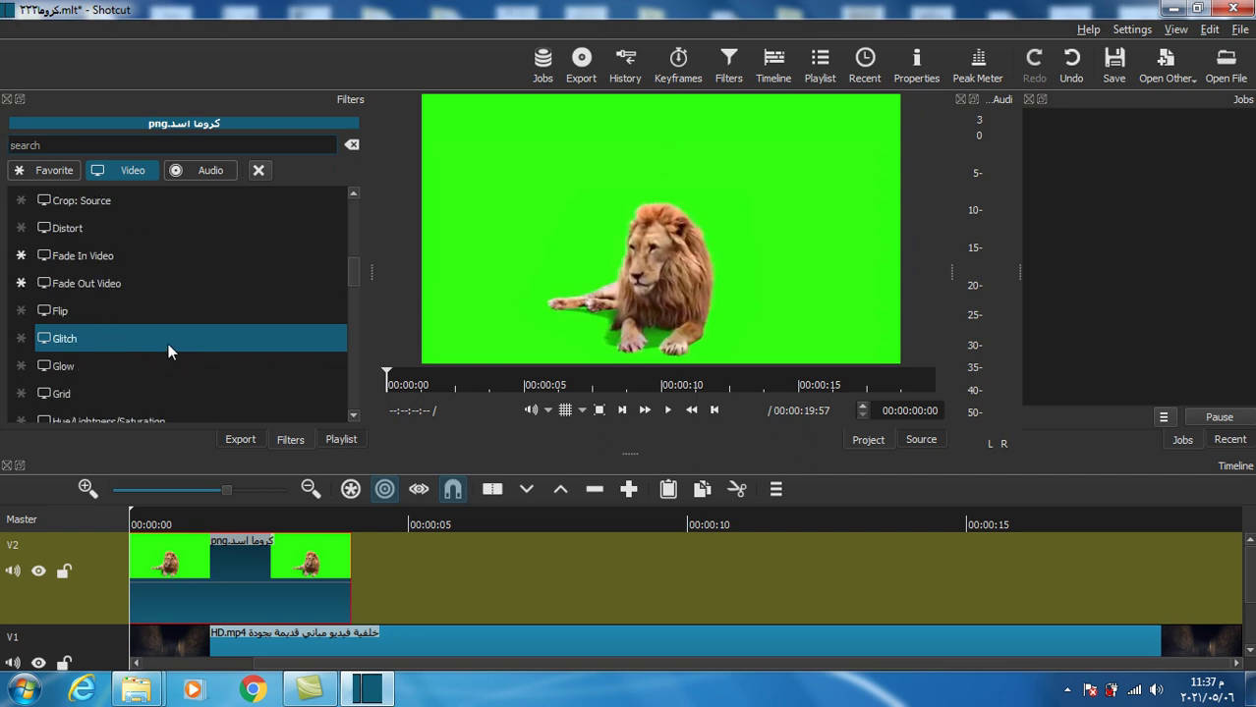
{"action": "scroll", "coordinate": [168, 343], "scroll_direction": "up", "scroll_amount": 2}
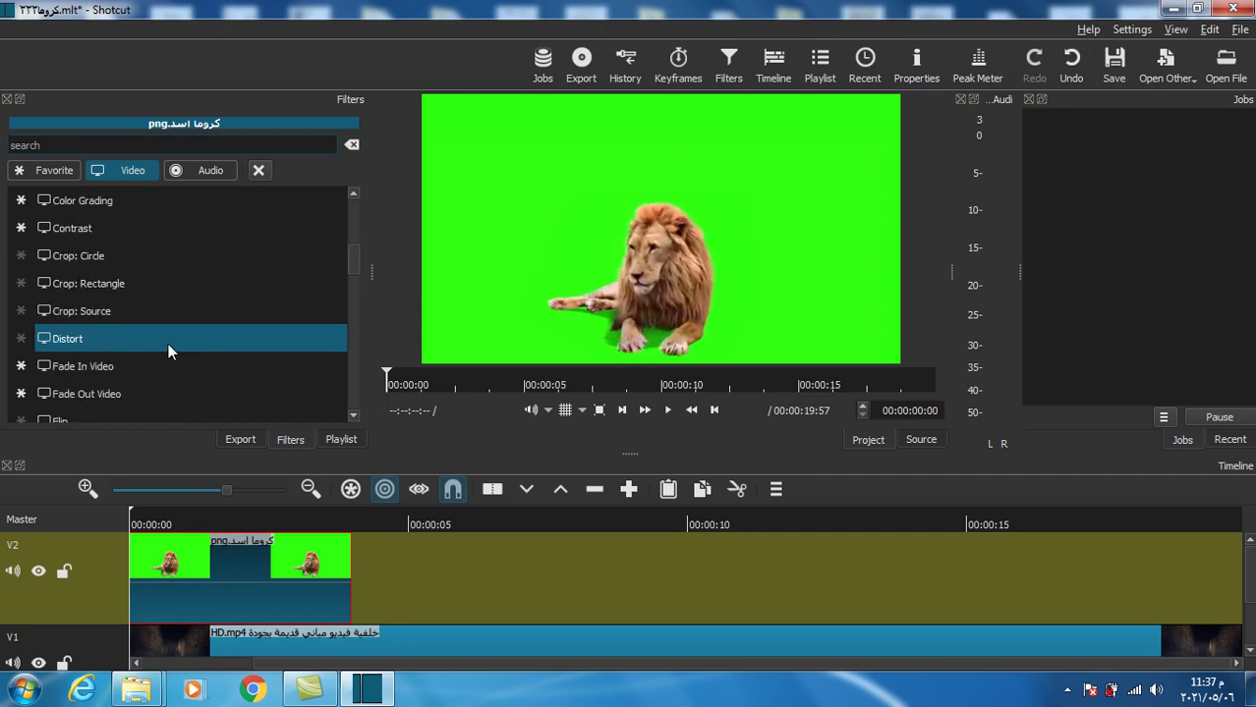
{"action": "scroll", "coordinate": [168, 342], "scroll_direction": "up", "scroll_amount": 1}
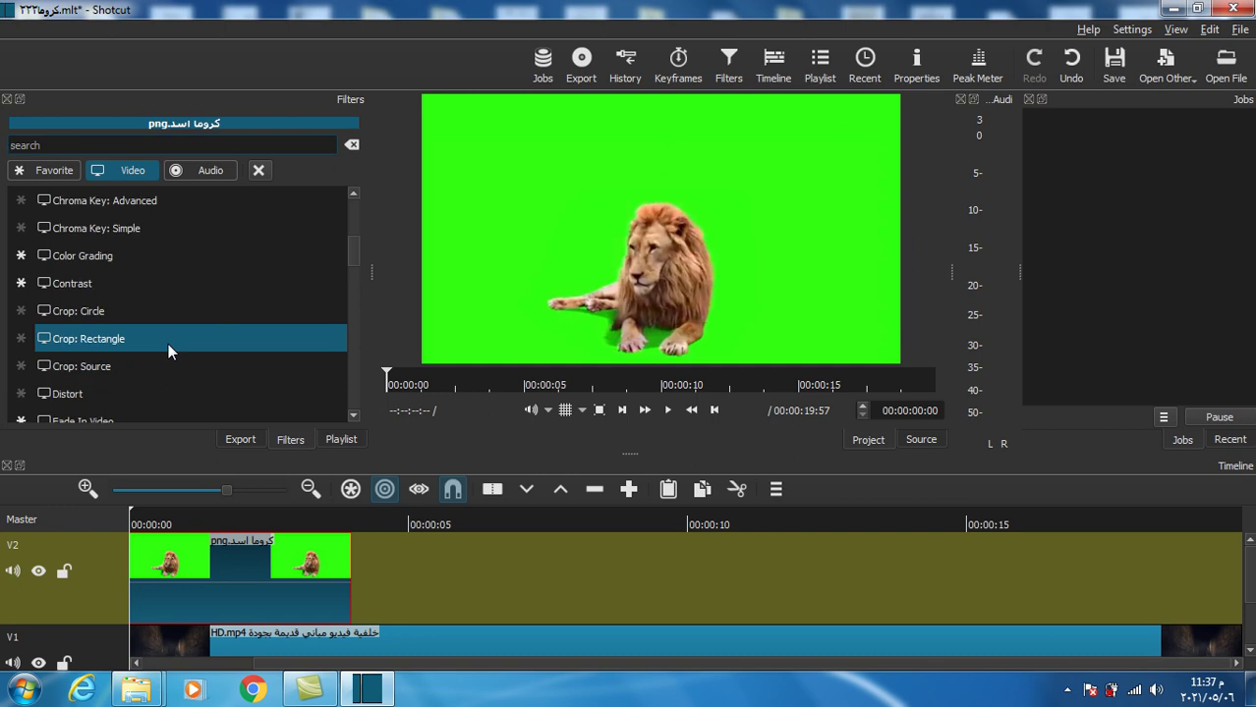
{"action": "left_click", "coordinate": [96, 228]}
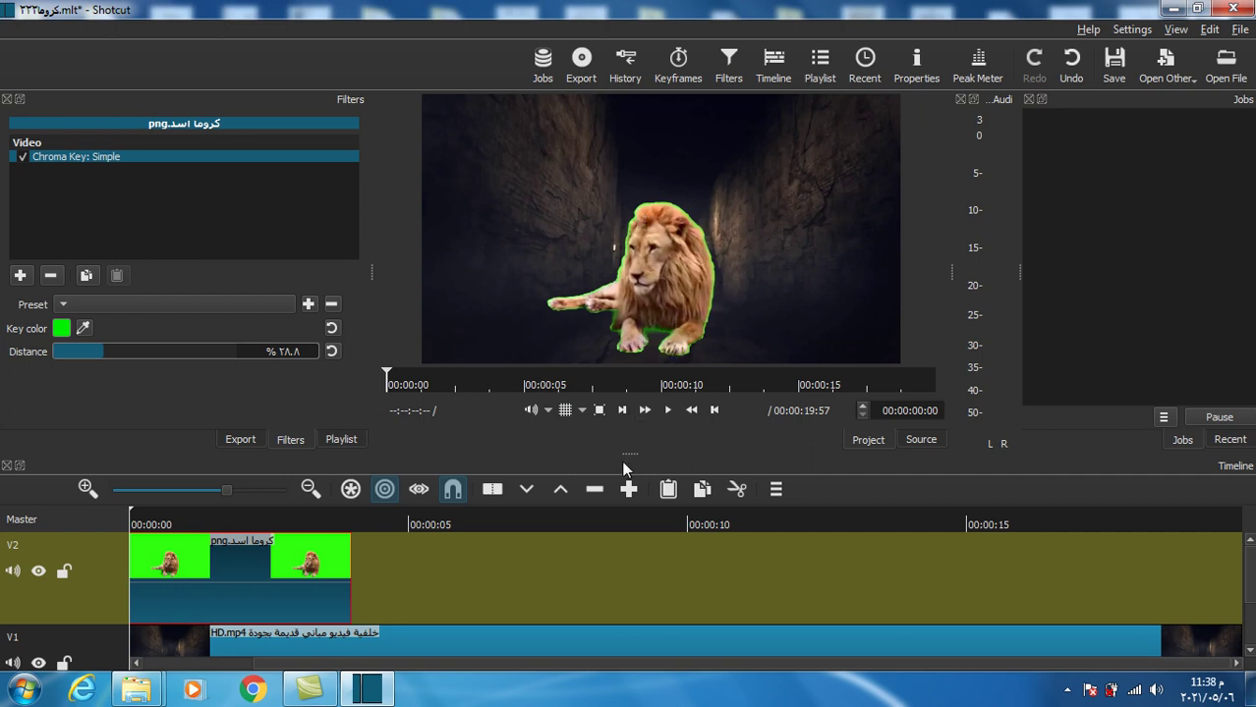
Preview the keyed lion over the background for a few seconds and return the playhead to the start.
{"action": "left_click", "coordinate": [666, 411]}
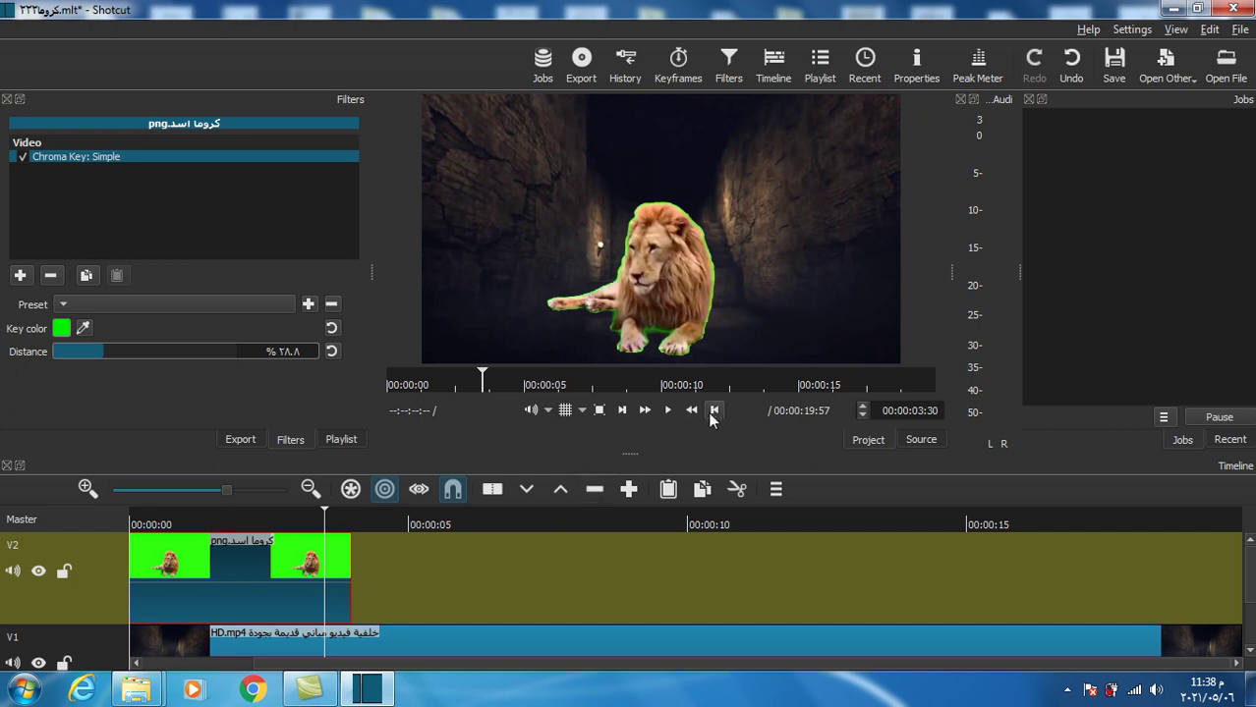
{"action": "left_click", "coordinate": [711, 411]}
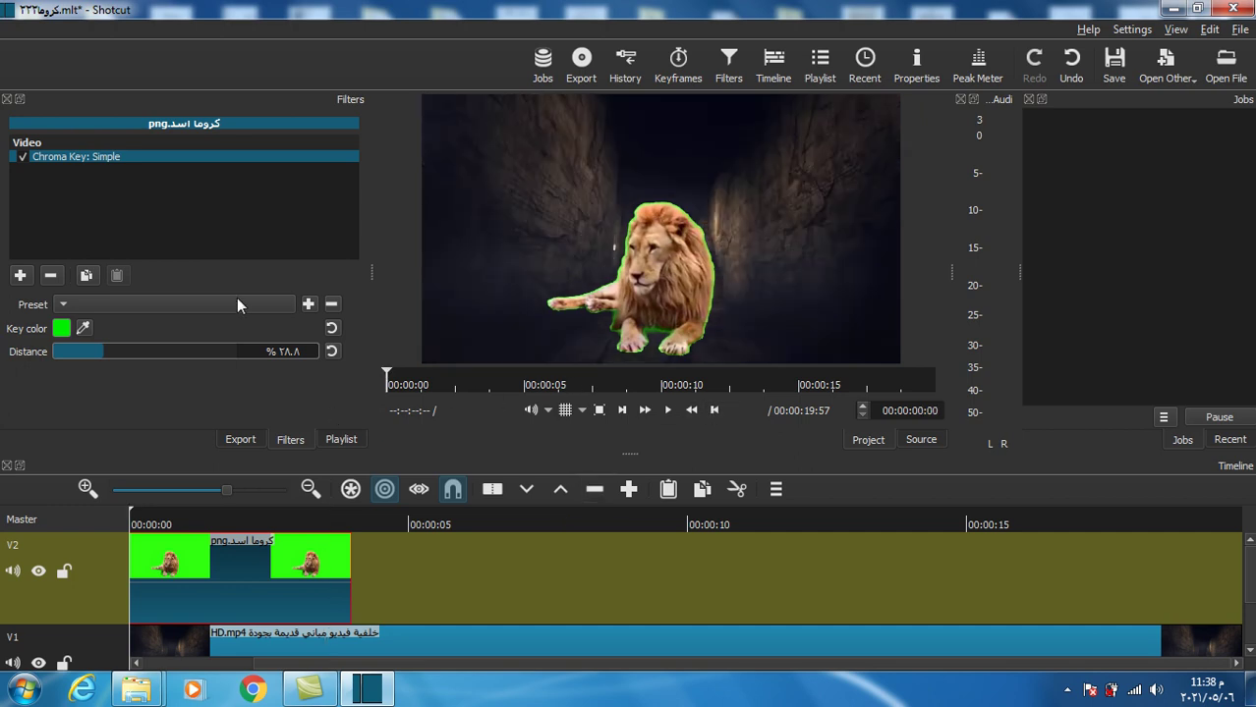
Try sampling a different key color from the preview for the lion's chroma key, and undo the last change.
{"action": "left_click", "coordinate": [84, 330]}
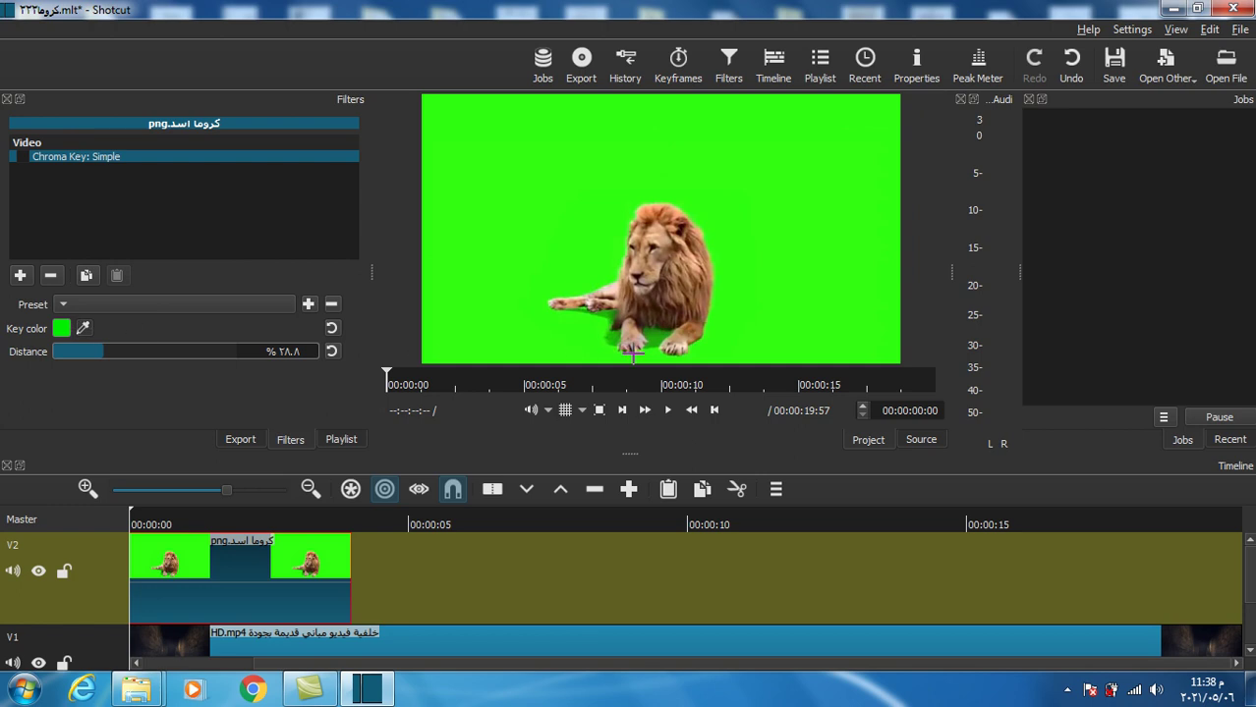
{"action": "left_click", "coordinate": [84, 327]}
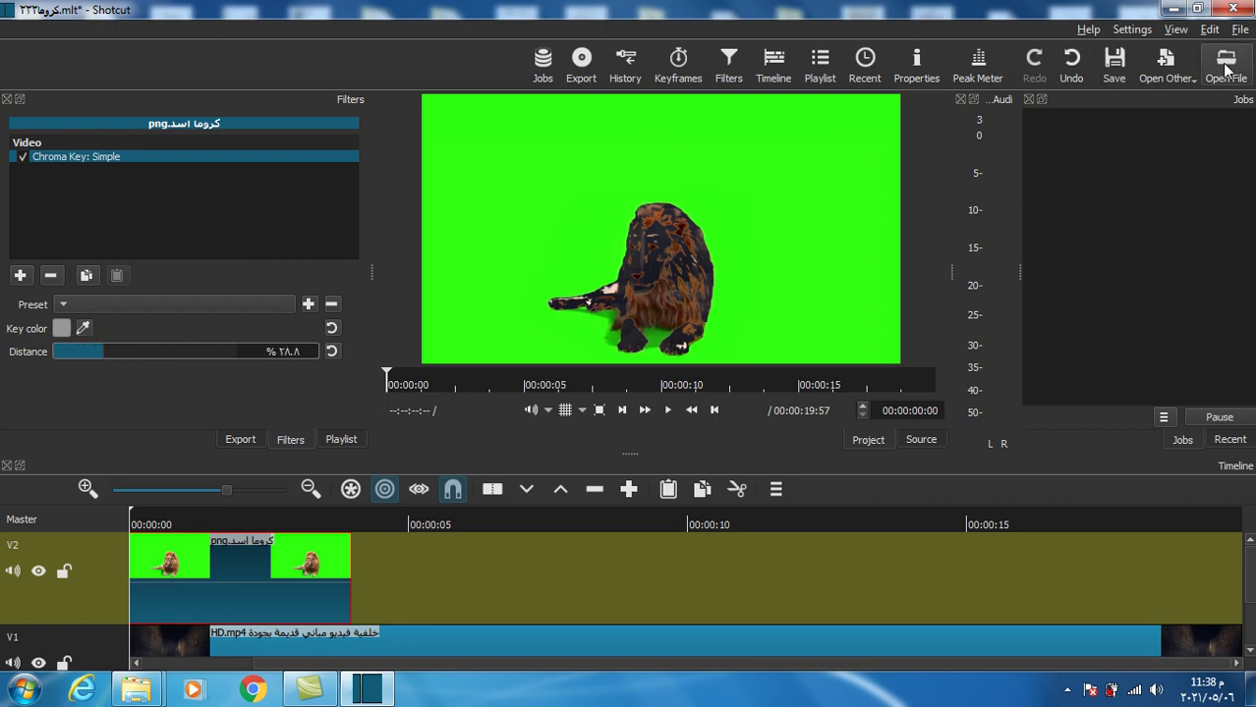
{"action": "left_click", "coordinate": [1071, 64]}
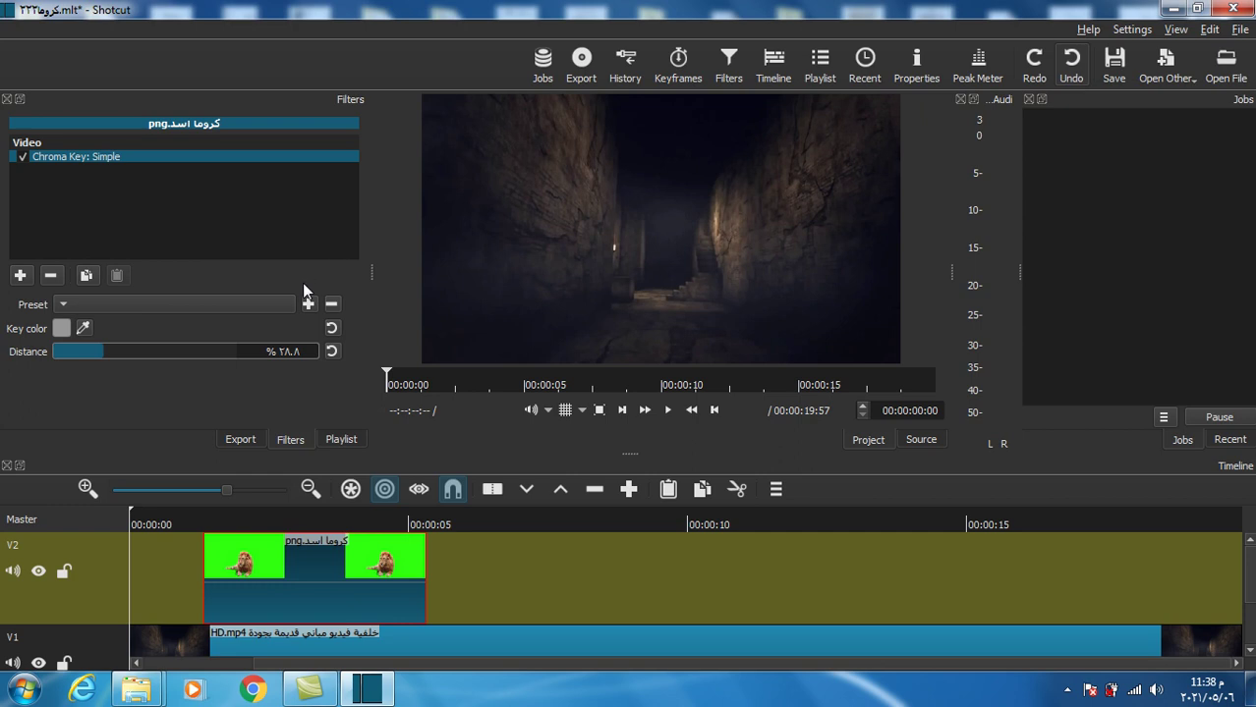
Delete the lion clip from track V2 and move the playhead back near the start of the timeline.
{"action": "left_click", "coordinate": [295, 587]}
{"action": "key", "text": "Delete"}
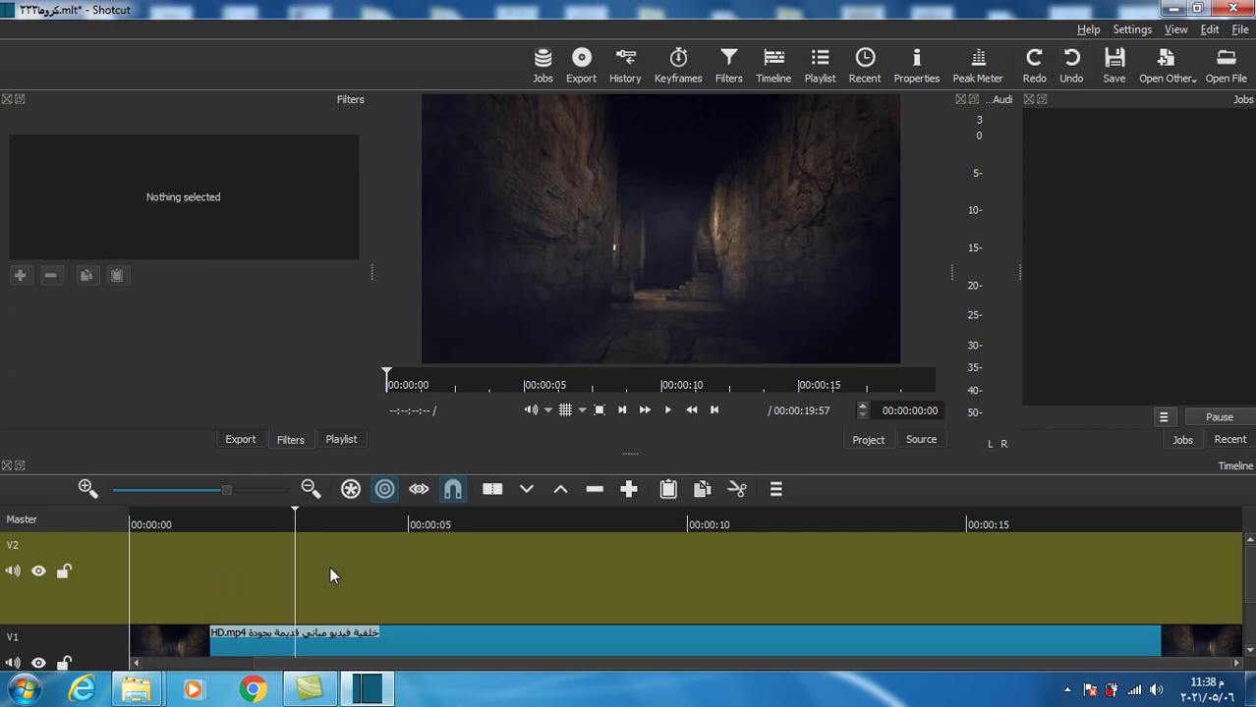
{"action": "left_click", "coordinate": [145, 513]}
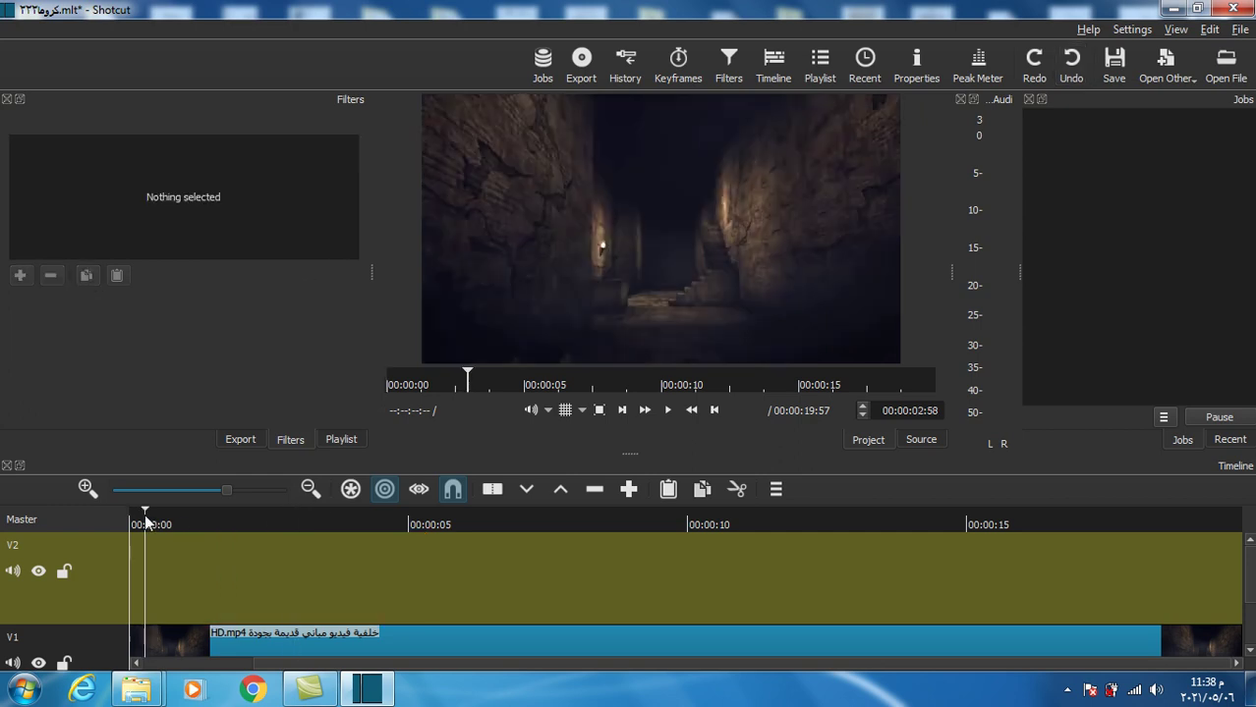
{"action": "left_click", "coordinate": [136, 509]}
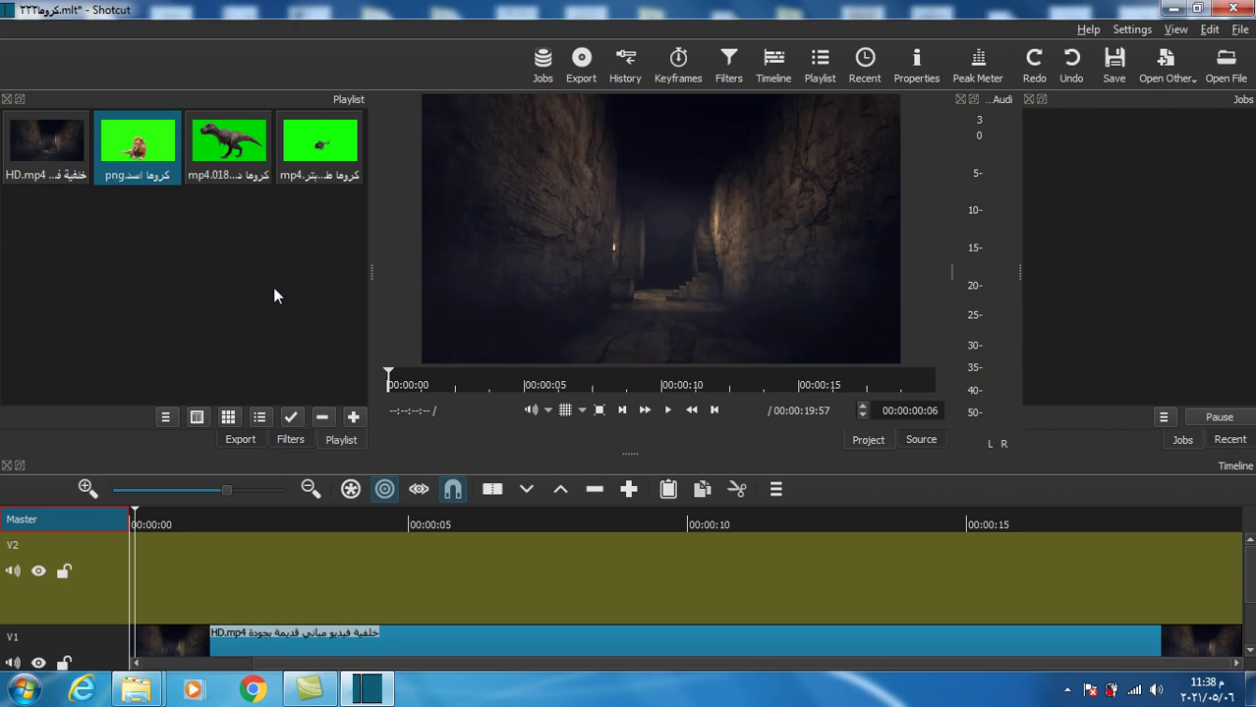
Insert the green-screen lion image on track V2 again and align it with the start of the timeline.
{"action": "left_click_drag", "start_coordinate": [136, 145], "coordinate": [176, 547]}
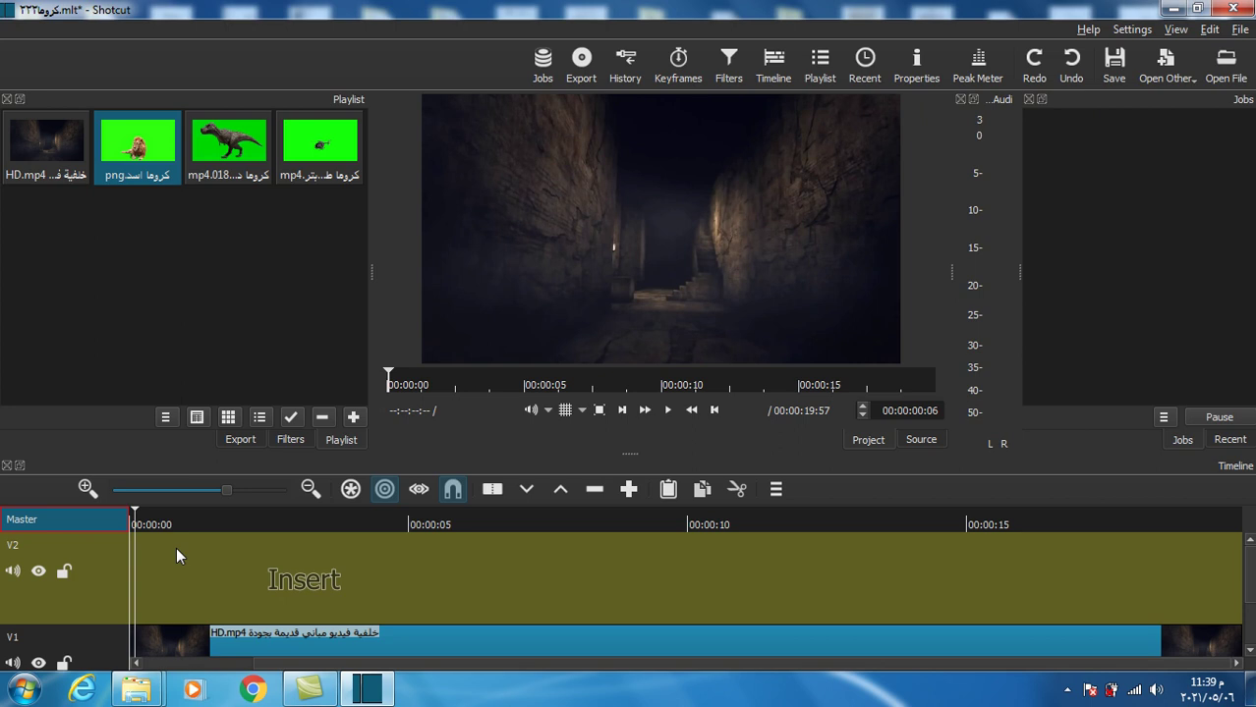
{"action": "left_click_drag", "start_coordinate": [177, 549], "coordinate": [128, 560]}
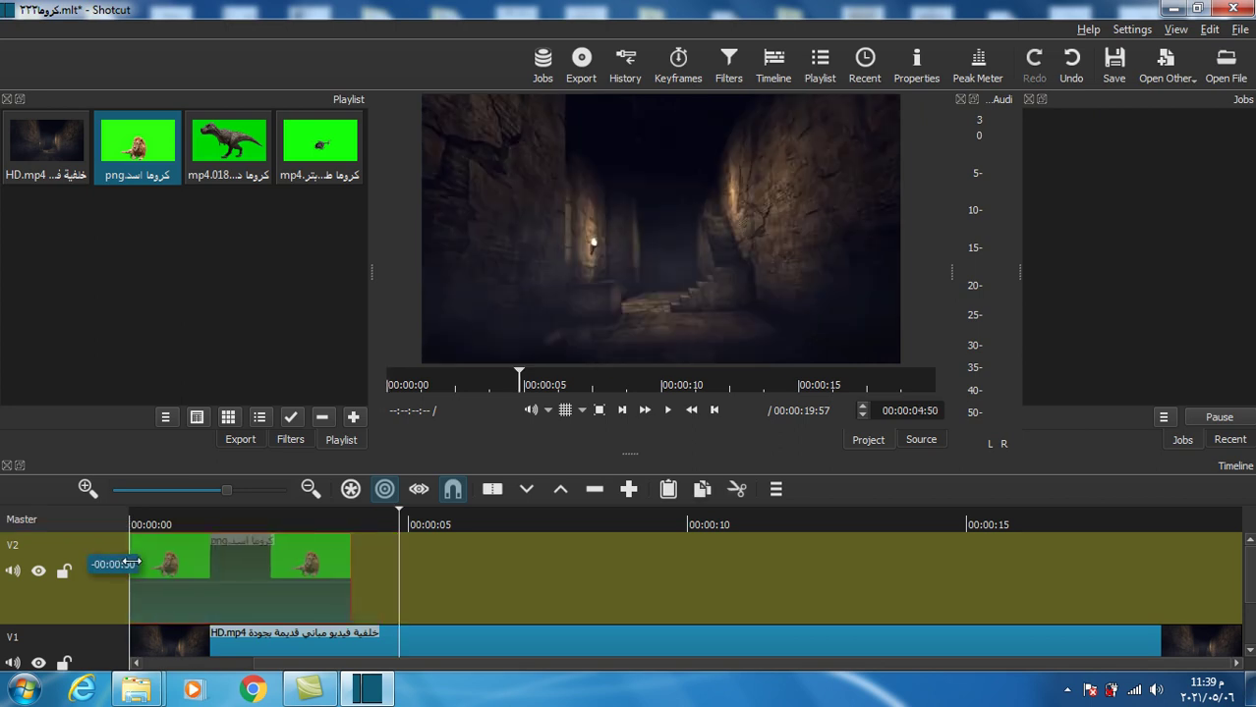
Add the Chroma Key: Simple video filter to the newly inserted lion clip.
{"action": "left_click", "coordinate": [299, 572]}
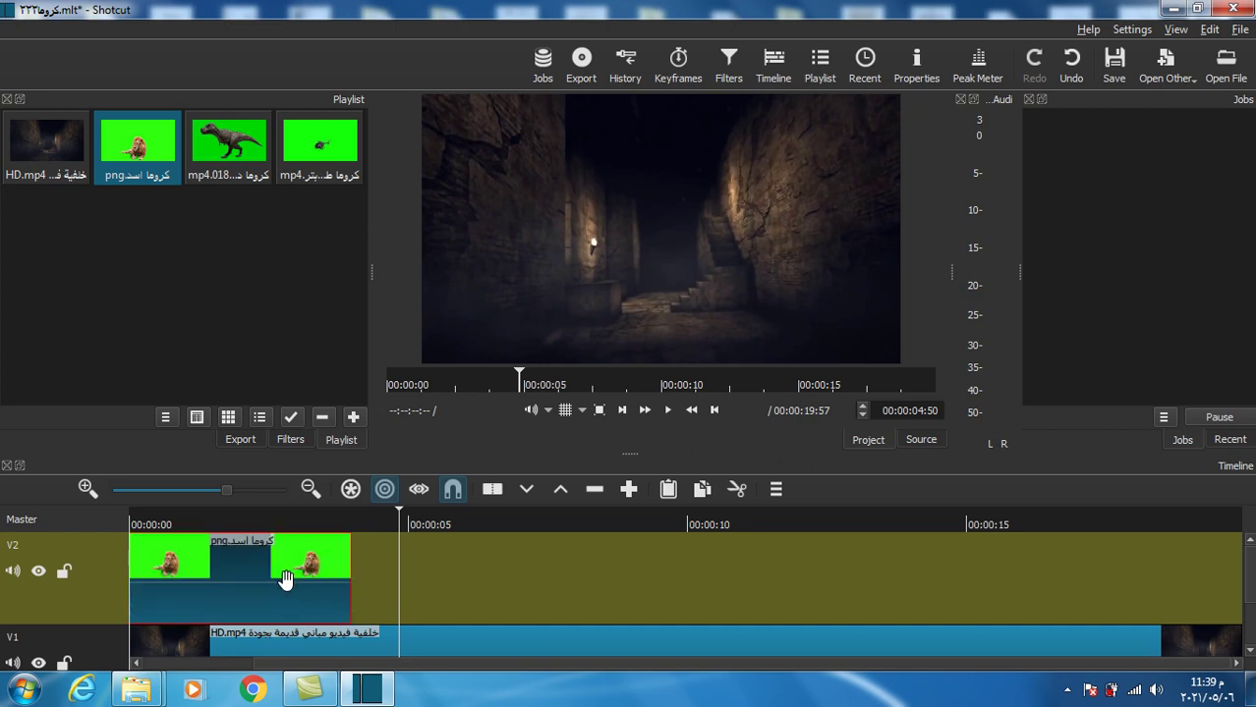
{"action": "left_click", "coordinate": [727, 65]}
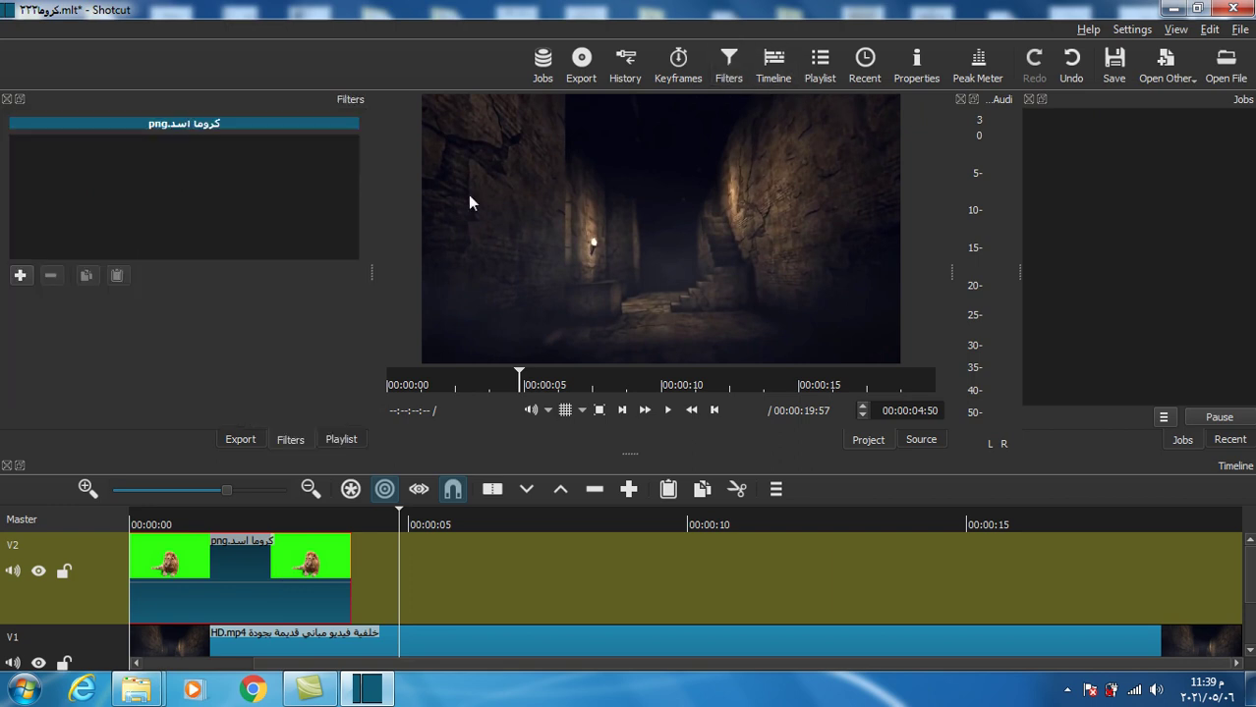
{"action": "left_click", "coordinate": [20, 275]}
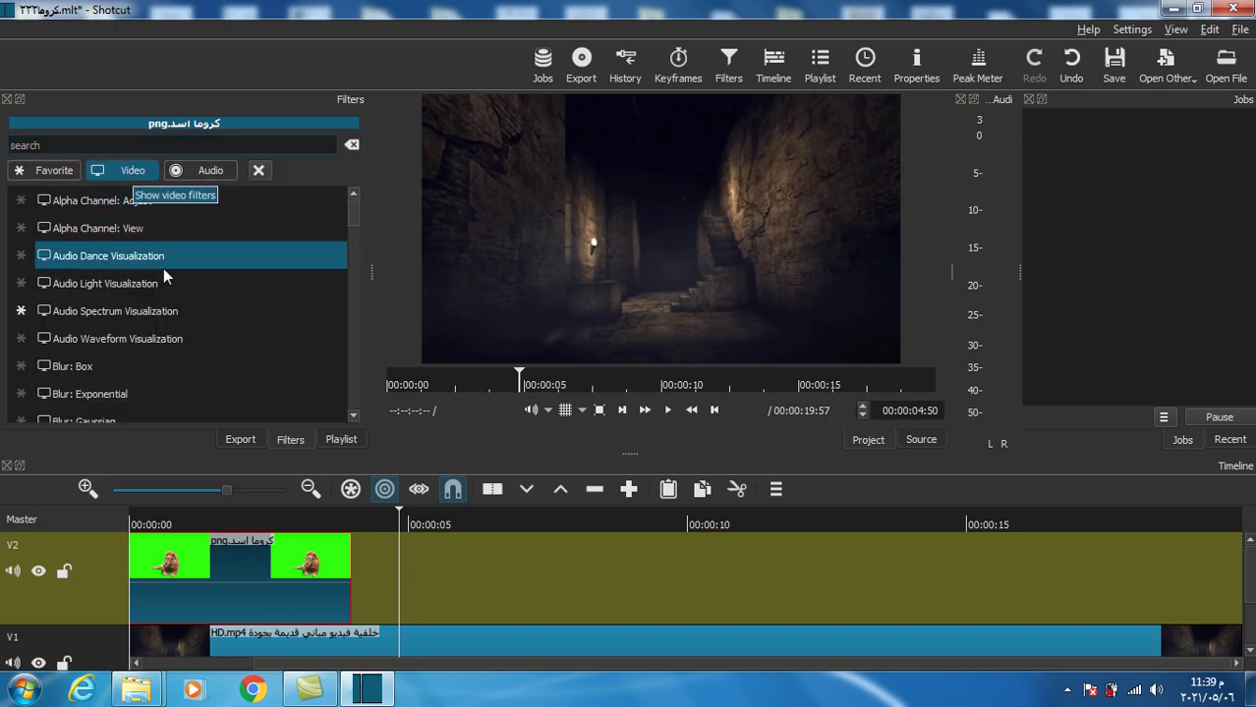
{"action": "scroll", "coordinate": [160, 339], "scroll_direction": "down", "scroll_amount": 3}
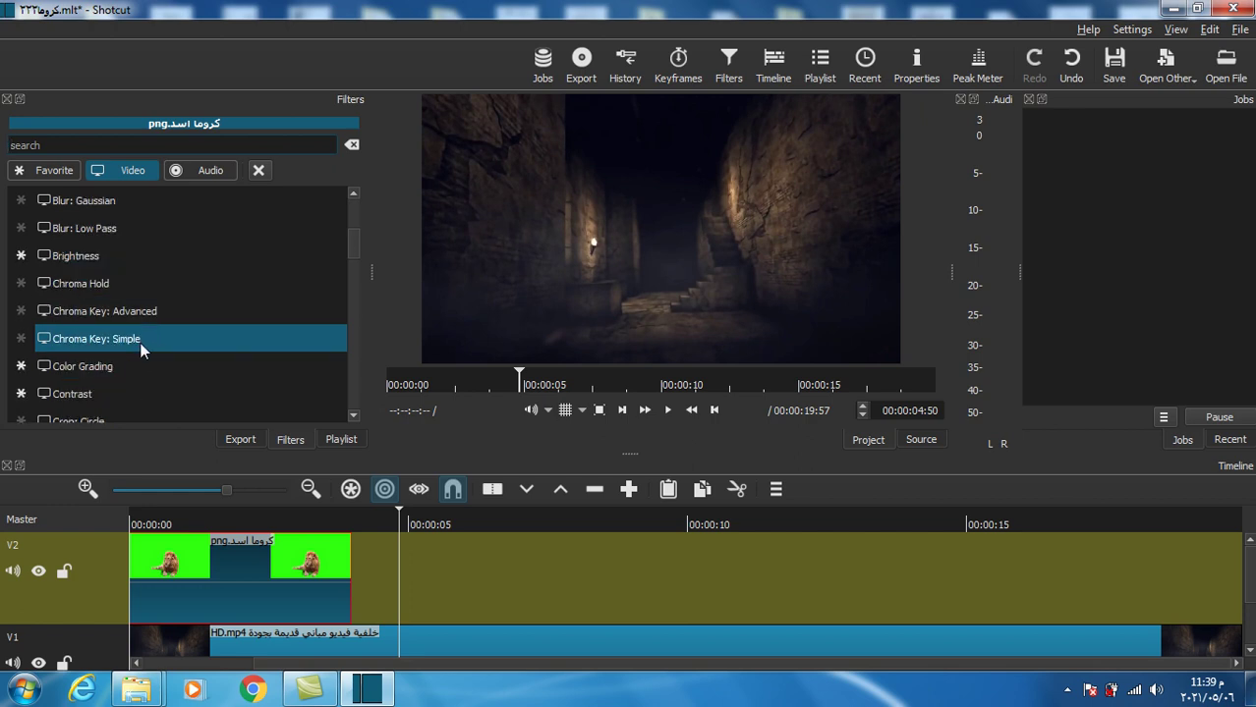
{"action": "left_click", "coordinate": [141, 339]}
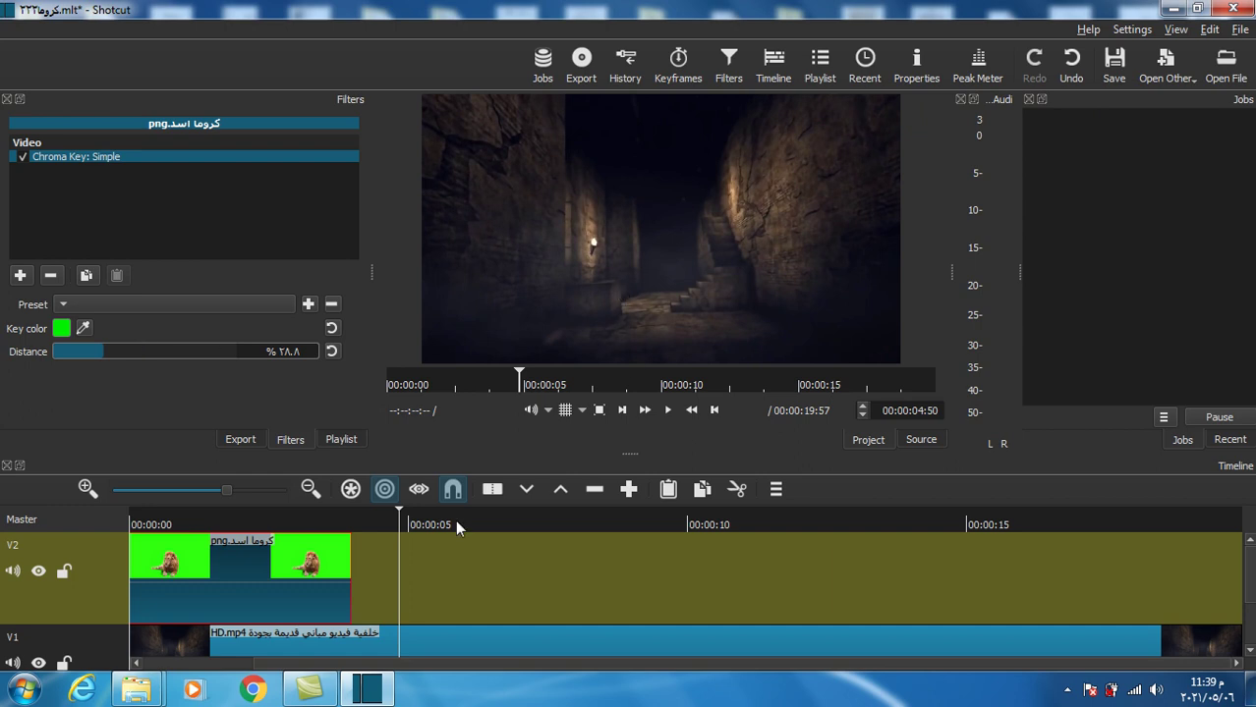
With the playhead over the lion clip, set its chroma key Distance to 49.8 % to clear the green fringe.
{"action": "left_click_drag", "start_coordinate": [394, 508], "coordinate": [141, 548]}
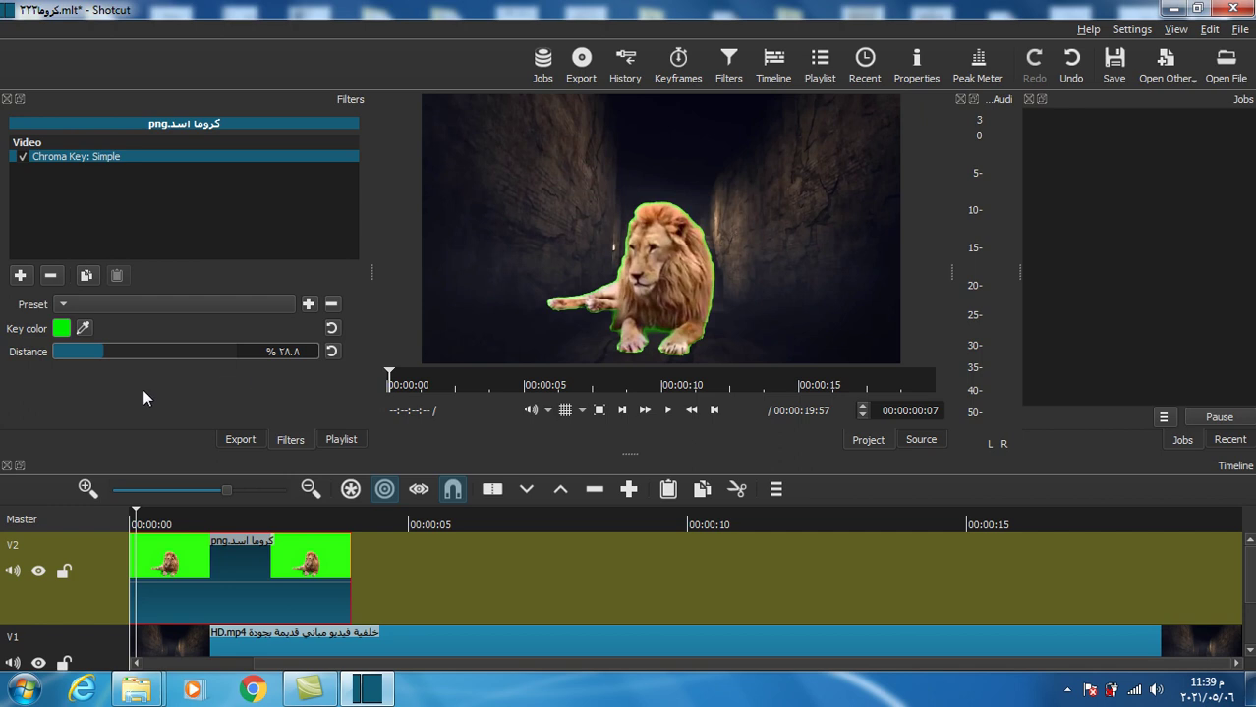
{"action": "left_click", "coordinate": [94, 353]}
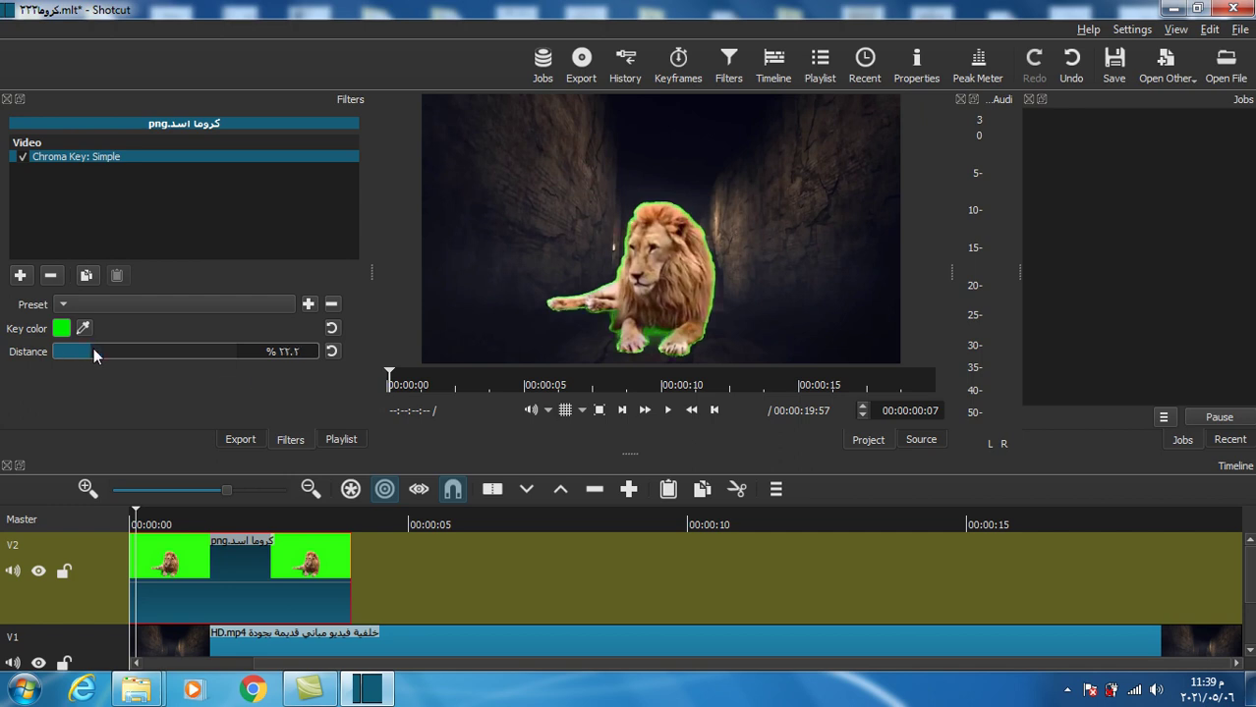
{"action": "left_click", "coordinate": [74, 354]}
{"action": "left_click_drag", "start_coordinate": [80, 351], "coordinate": [146, 352]}
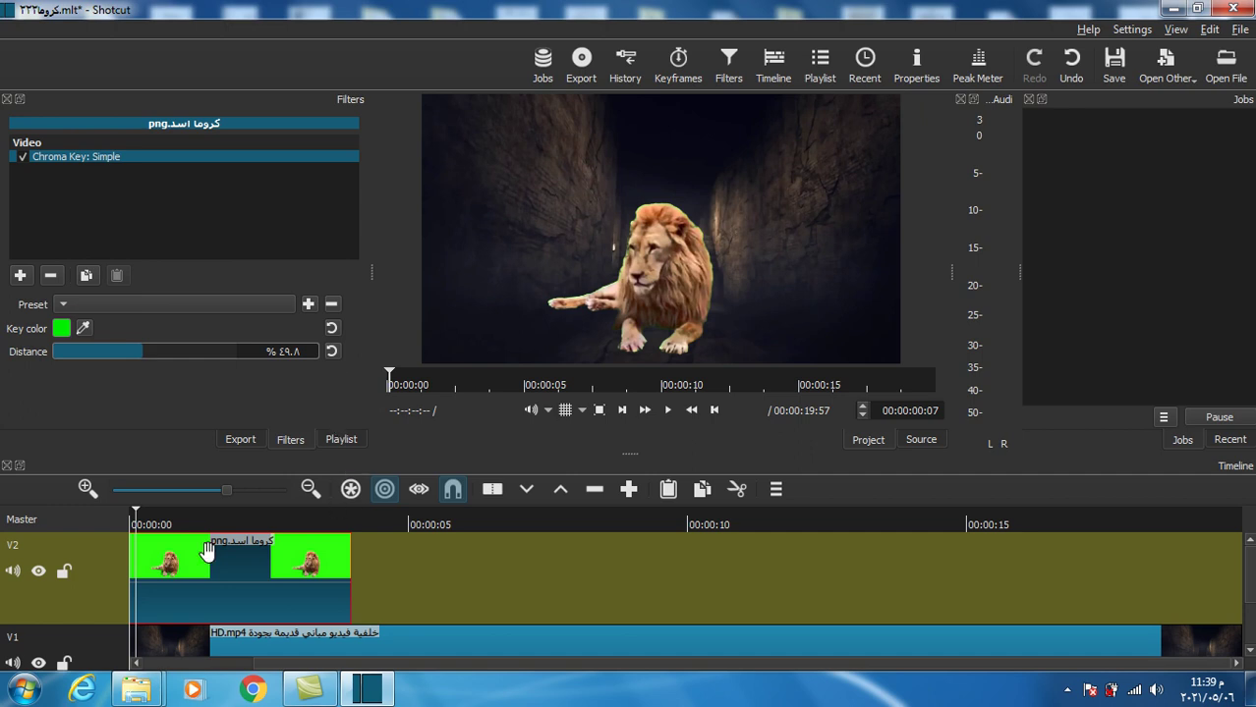
Play about a second of the composite with the adjusted key distance and return the playhead to 00:00:00.
{"action": "left_click", "coordinate": [667, 416]}
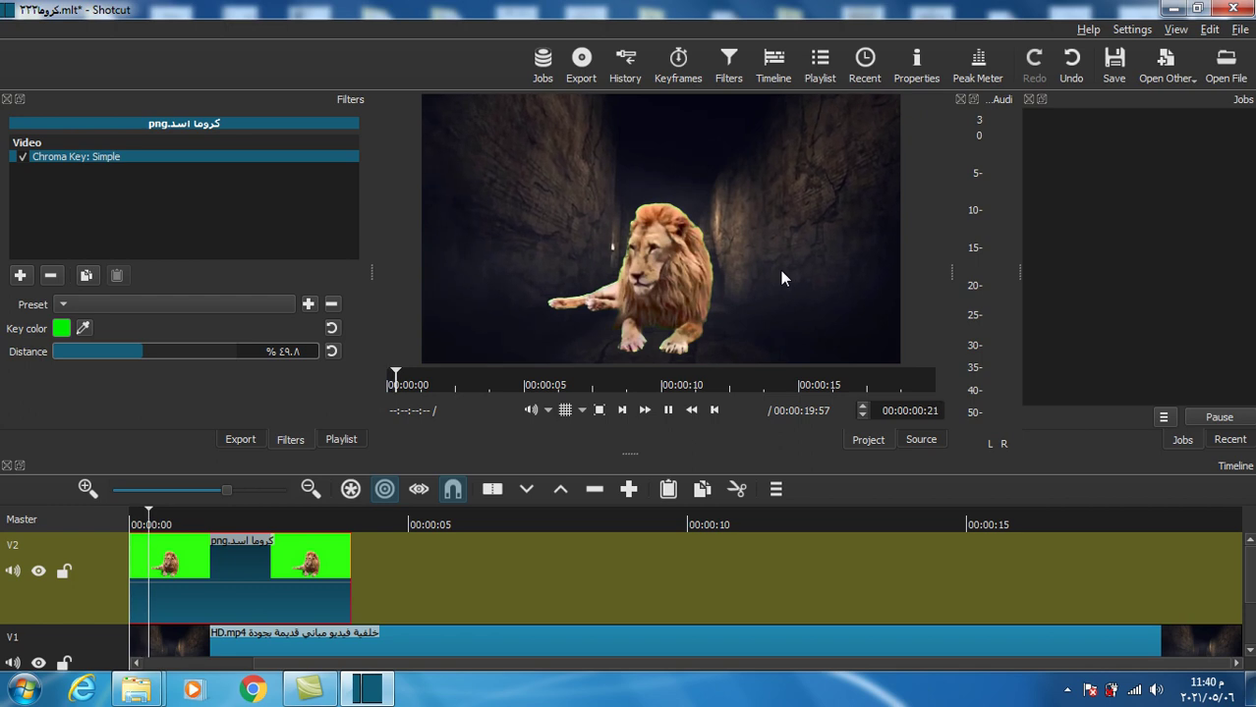
{"action": "left_click", "coordinate": [668, 411]}
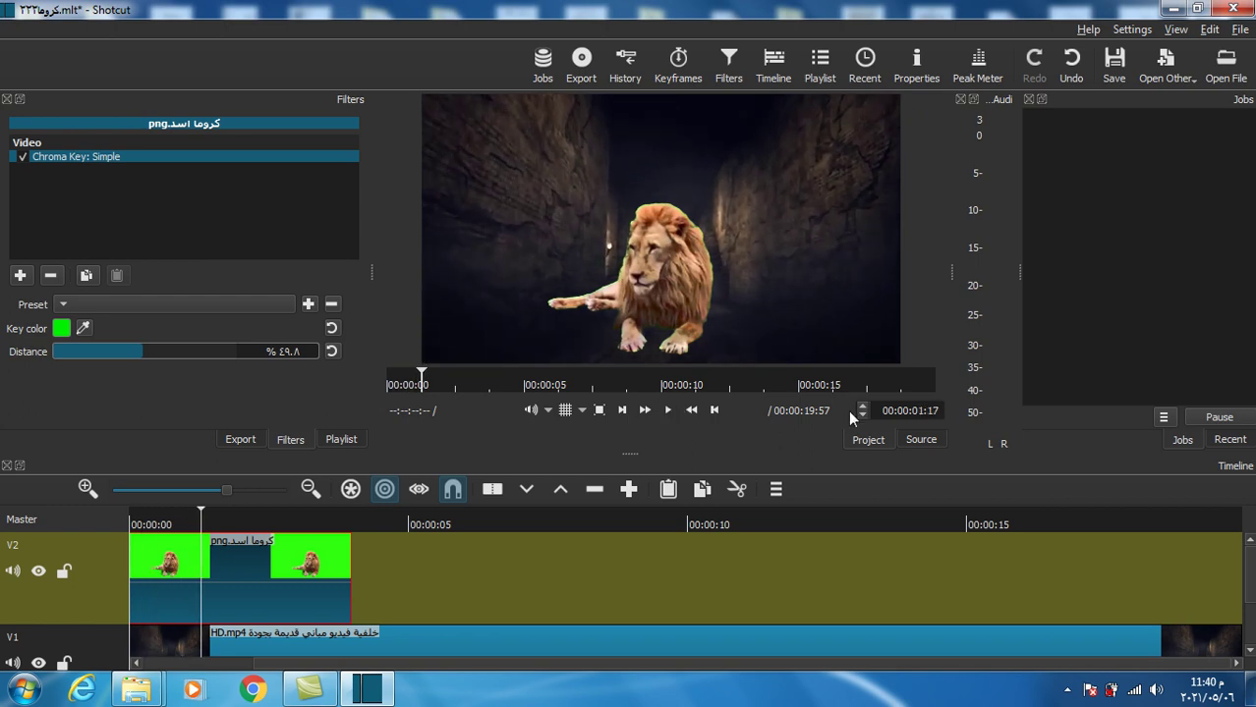
{"action": "left_click", "coordinate": [715, 410]}
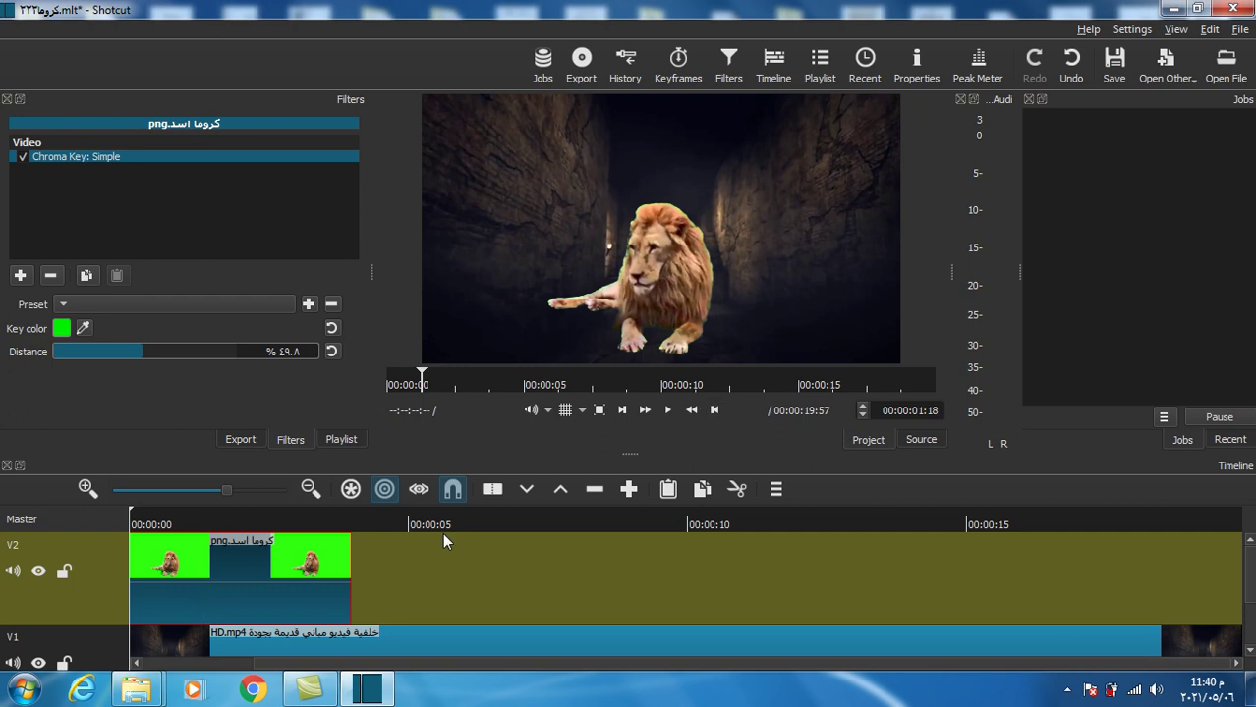
Remove the lion clip from track V2 and insert the green-screen dinosaur video in its place, aligned with the start of the timeline.
{"action": "right_click", "coordinate": [237, 586]}
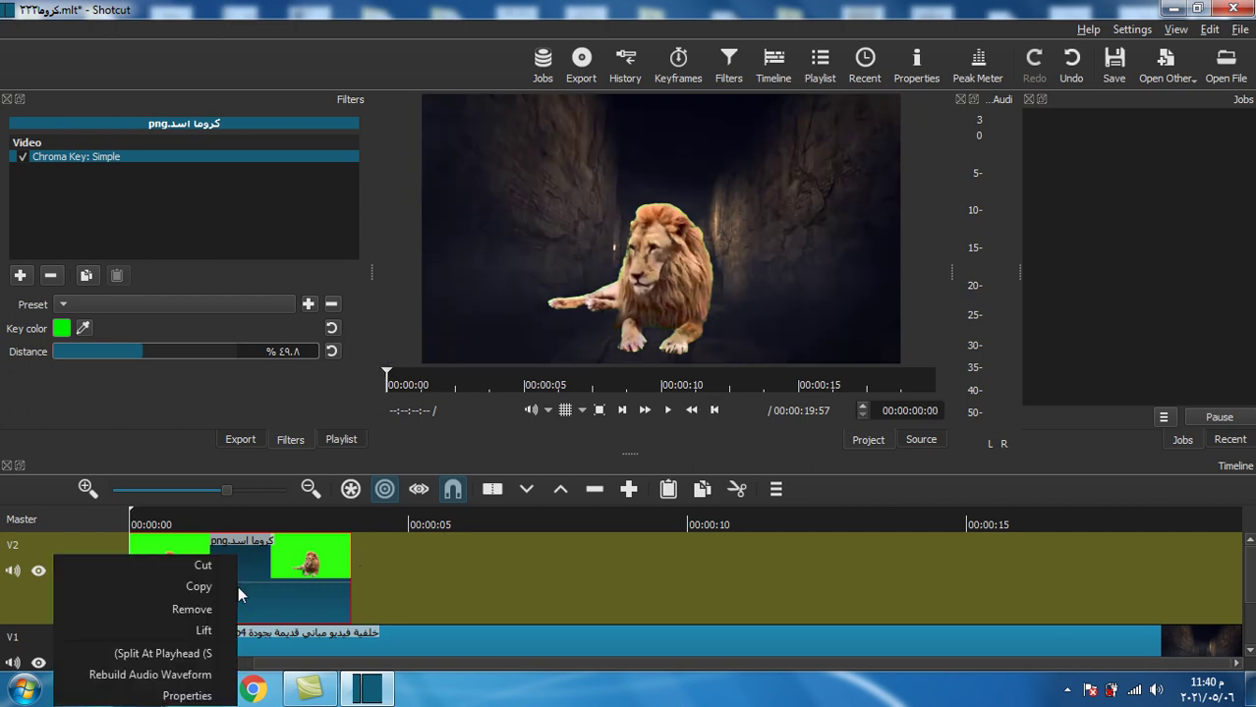
{"action": "left_click", "coordinate": [138, 609]}
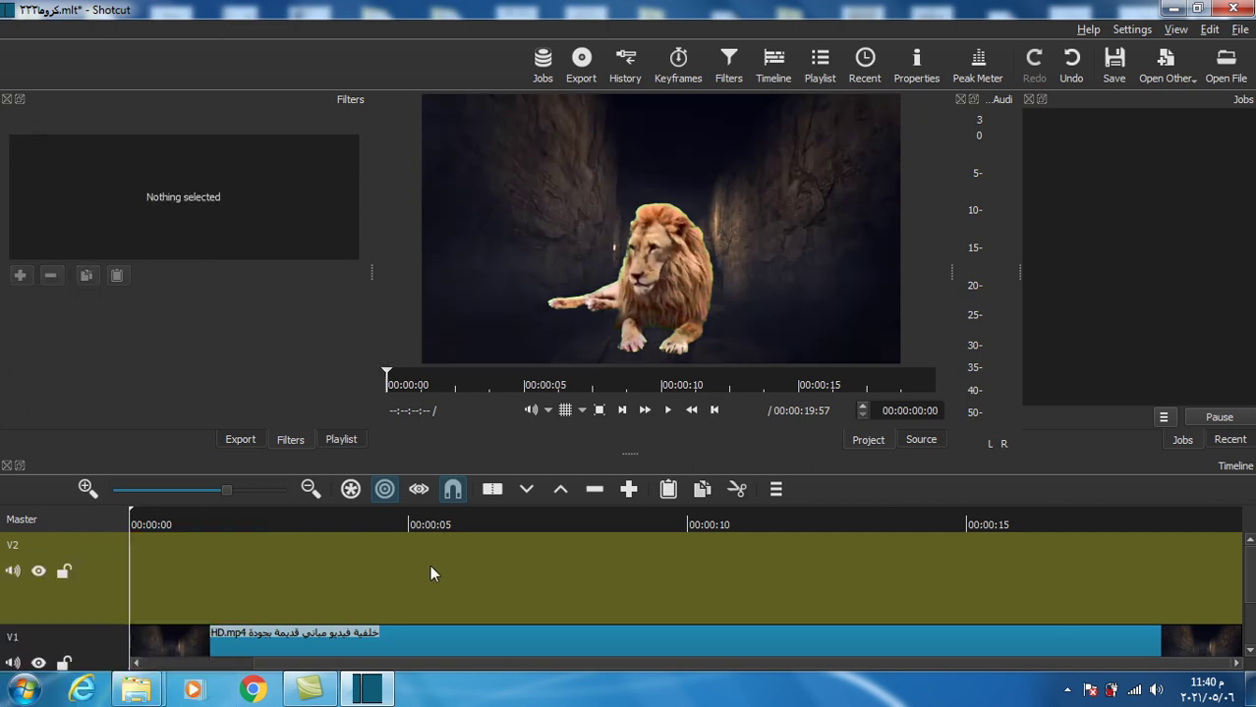
{"action": "left_click", "coordinate": [342, 440]}
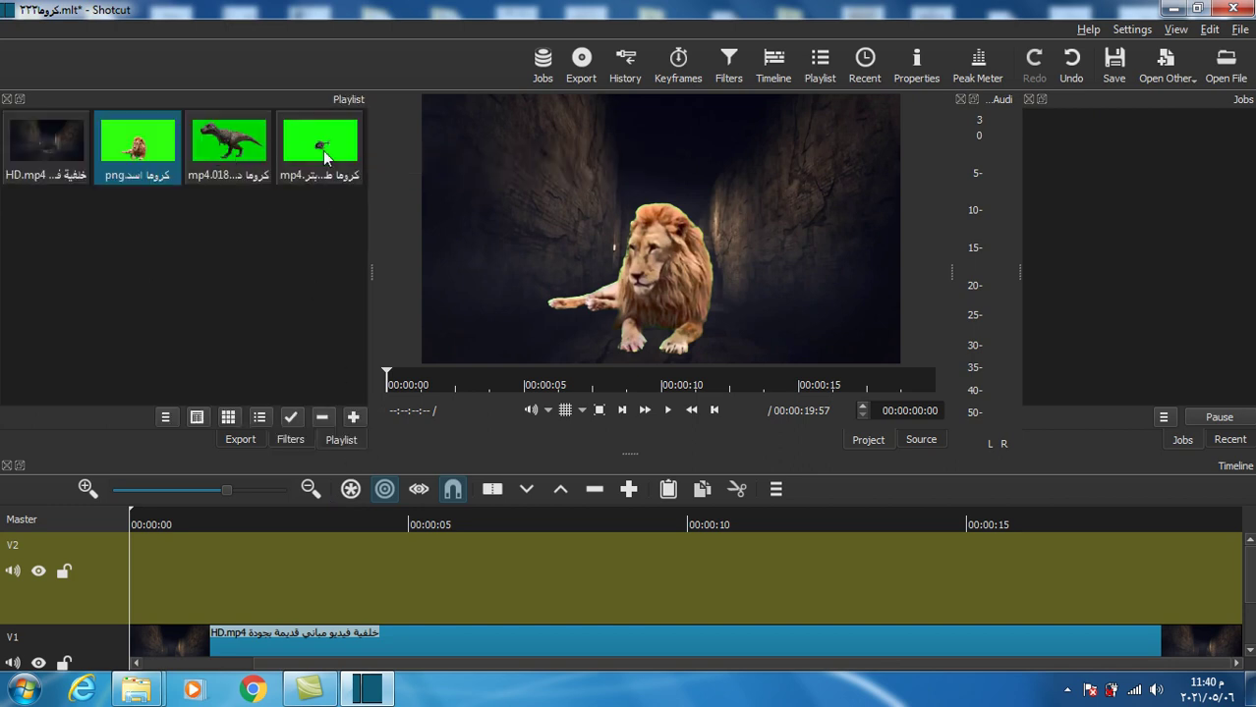
{"action": "left_click_drag", "start_coordinate": [234, 145], "coordinate": [264, 548]}
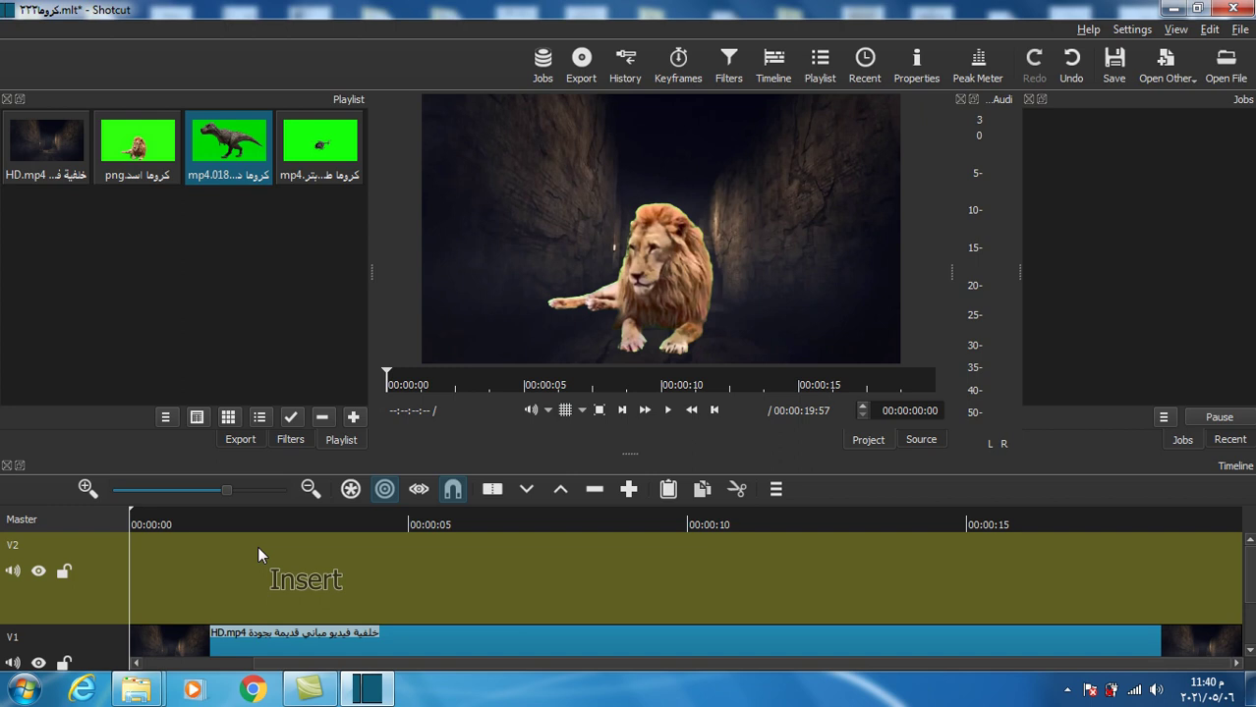
{"action": "left_click_drag", "start_coordinate": [257, 546], "coordinate": [201, 565]}
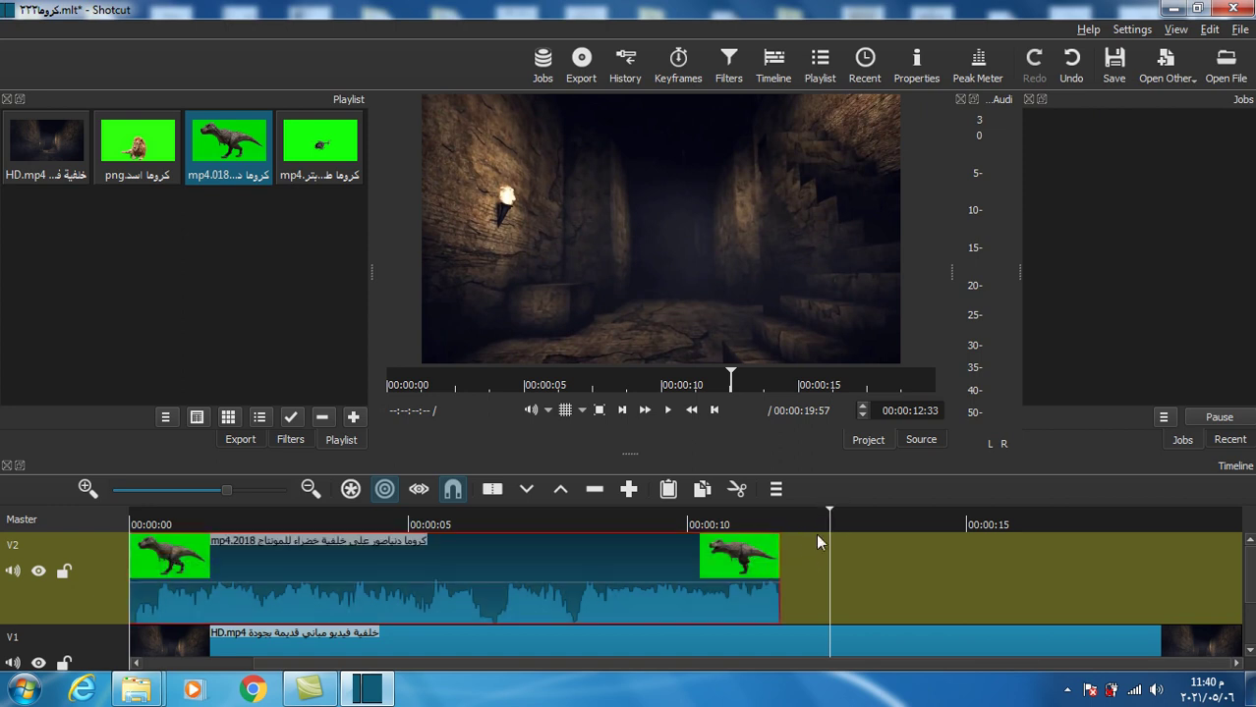
With the playhead near the start of the dinosaur clip, add the Chroma Key: Simple video filter to it and adjust the key distance.
{"action": "left_click_drag", "start_coordinate": [827, 507], "coordinate": [133, 580]}
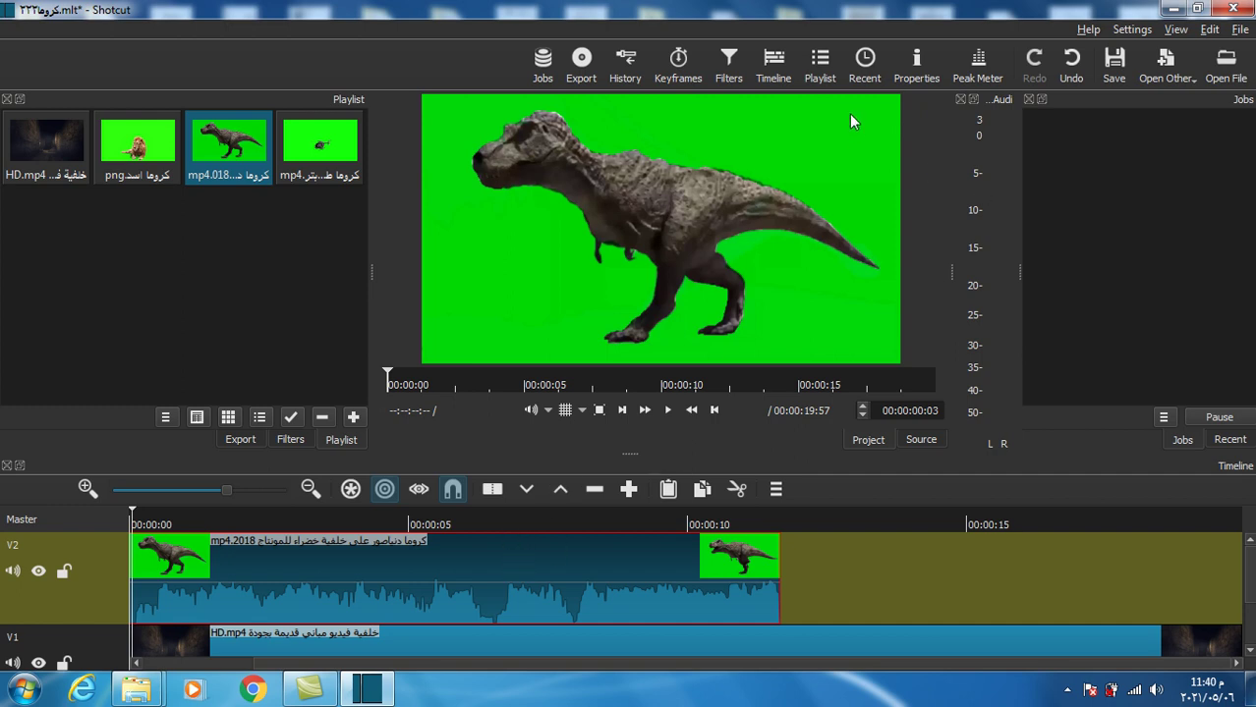
{"action": "left_click", "coordinate": [729, 63]}
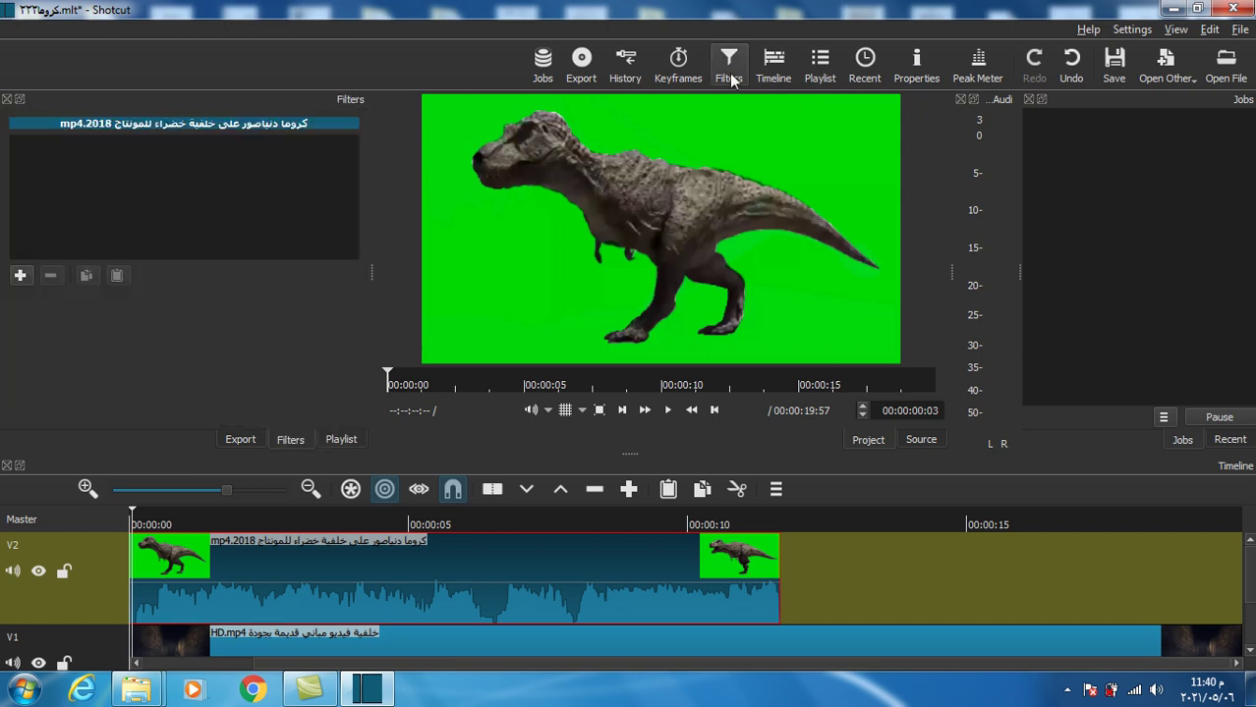
{"action": "left_click", "coordinate": [21, 277]}
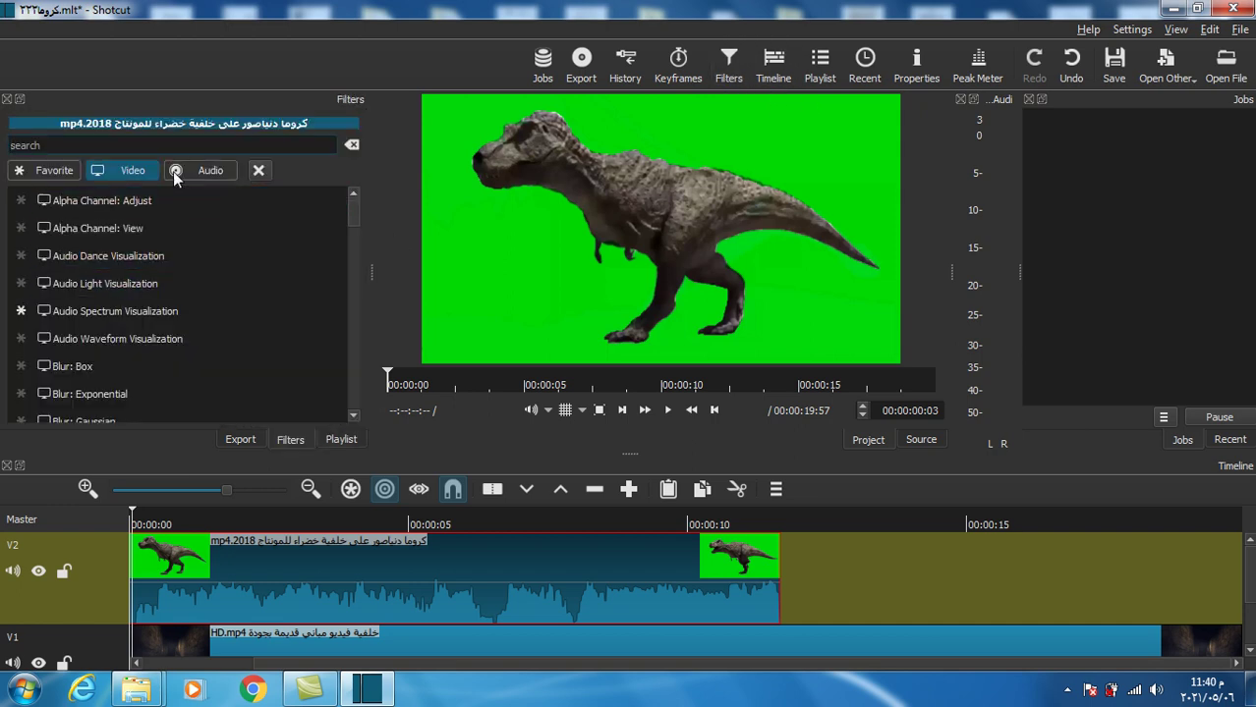
{"action": "scroll", "coordinate": [164, 315], "scroll_direction": "down", "scroll_amount": 2}
{"action": "scroll", "coordinate": [164, 334], "scroll_direction": "down", "scroll_amount": 4}
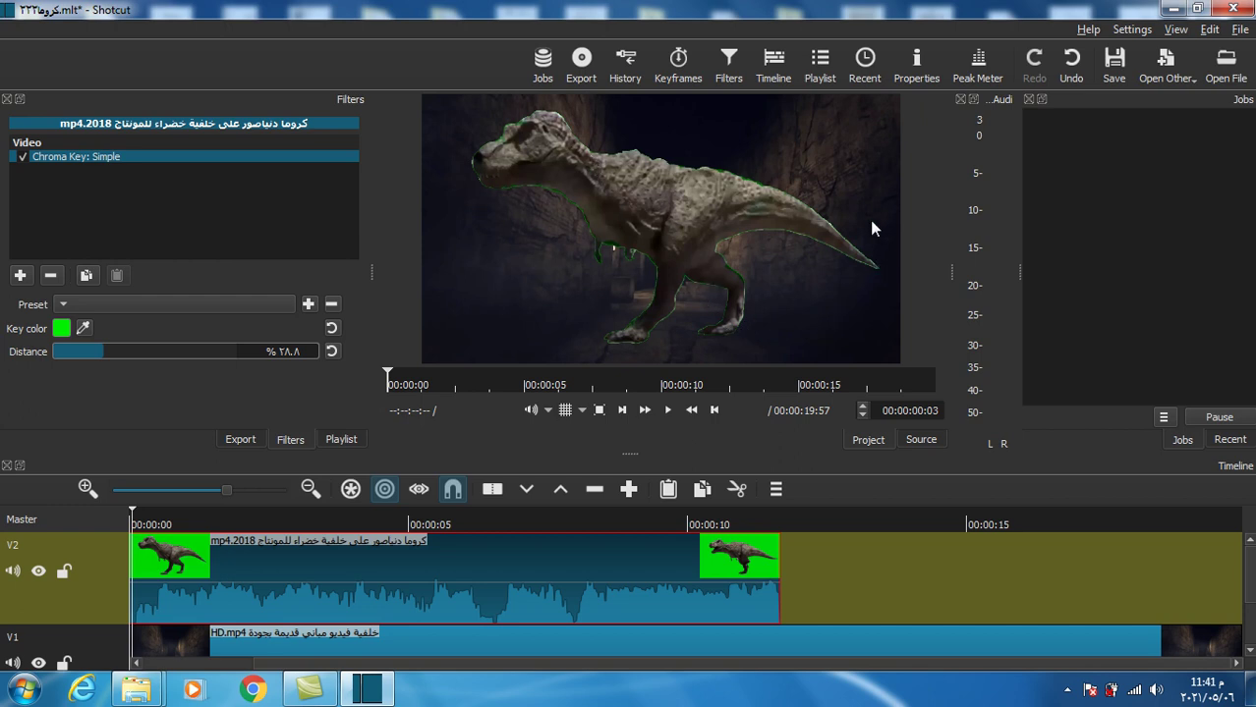
{"action": "left_click", "coordinate": [109, 350]}
{"action": "scroll", "coordinate": [115, 352], "scroll_direction": "up", "scroll_amount": 1}
Browse the video filters and add Size and Position to the dinosaur clip.
{"action": "left_click", "coordinate": [19, 276]}
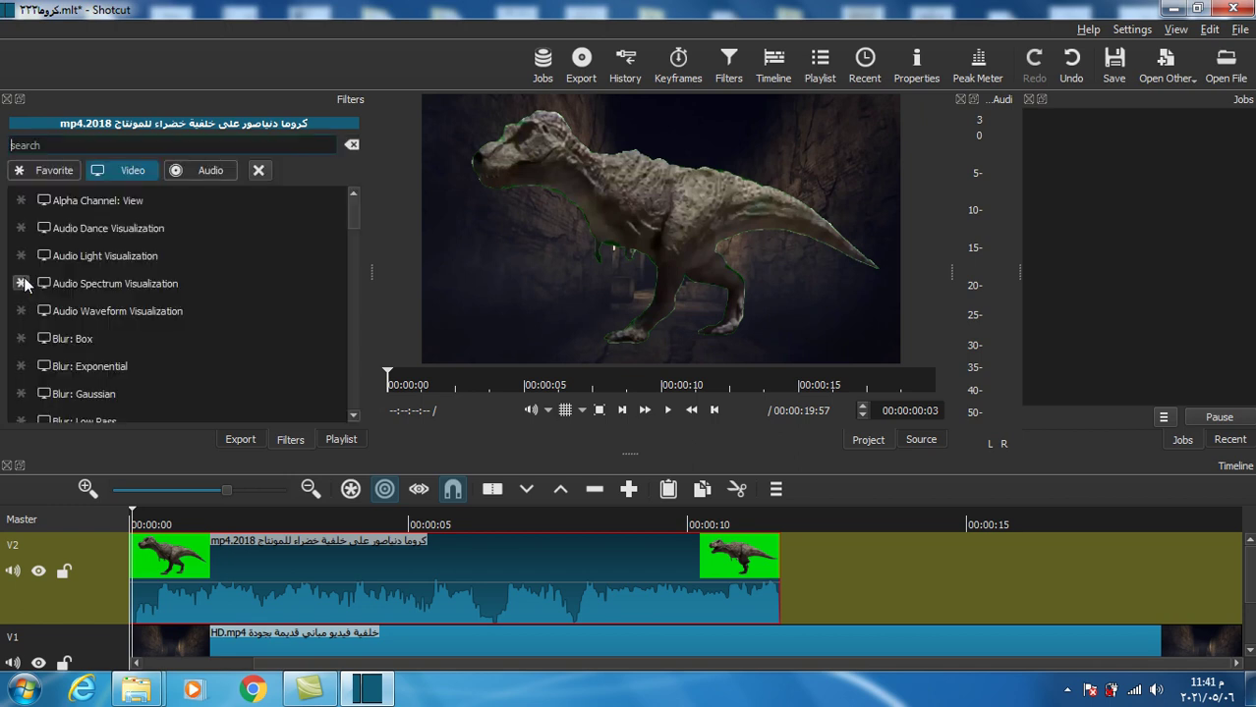
{"action": "left_click", "coordinate": [129, 170]}
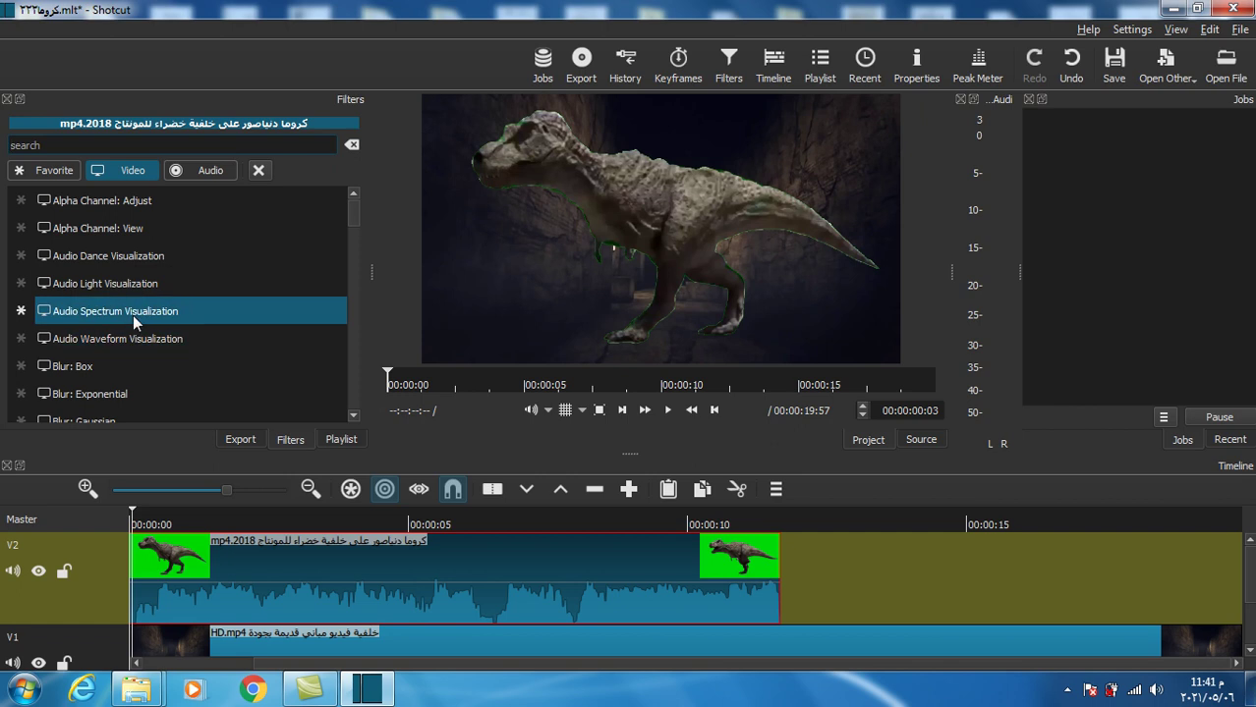
{"action": "scroll", "coordinate": [132, 314], "scroll_direction": "down", "scroll_amount": 2}
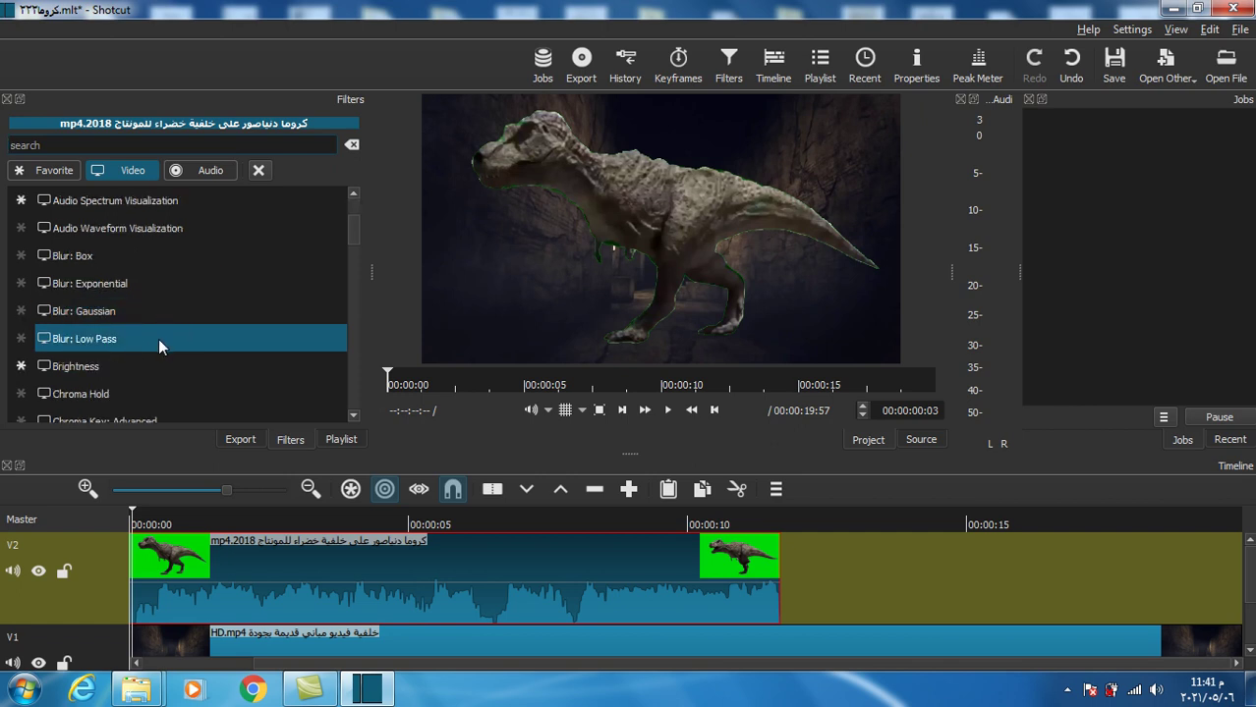
{"action": "scroll", "coordinate": [158, 338], "scroll_direction": "down", "scroll_amount": 2}
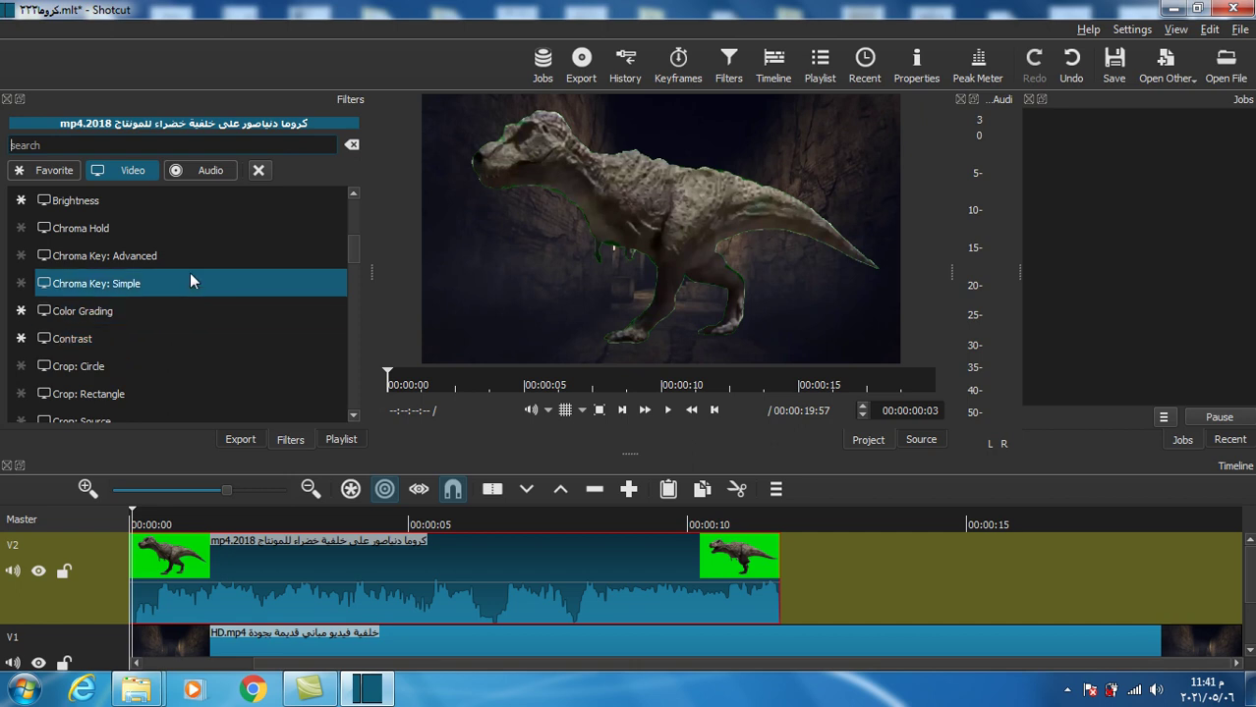
{"action": "scroll", "coordinate": [190, 273], "scroll_direction": "down", "scroll_amount": 1}
{"action": "scroll", "coordinate": [190, 282], "scroll_direction": "down", "scroll_amount": 2}
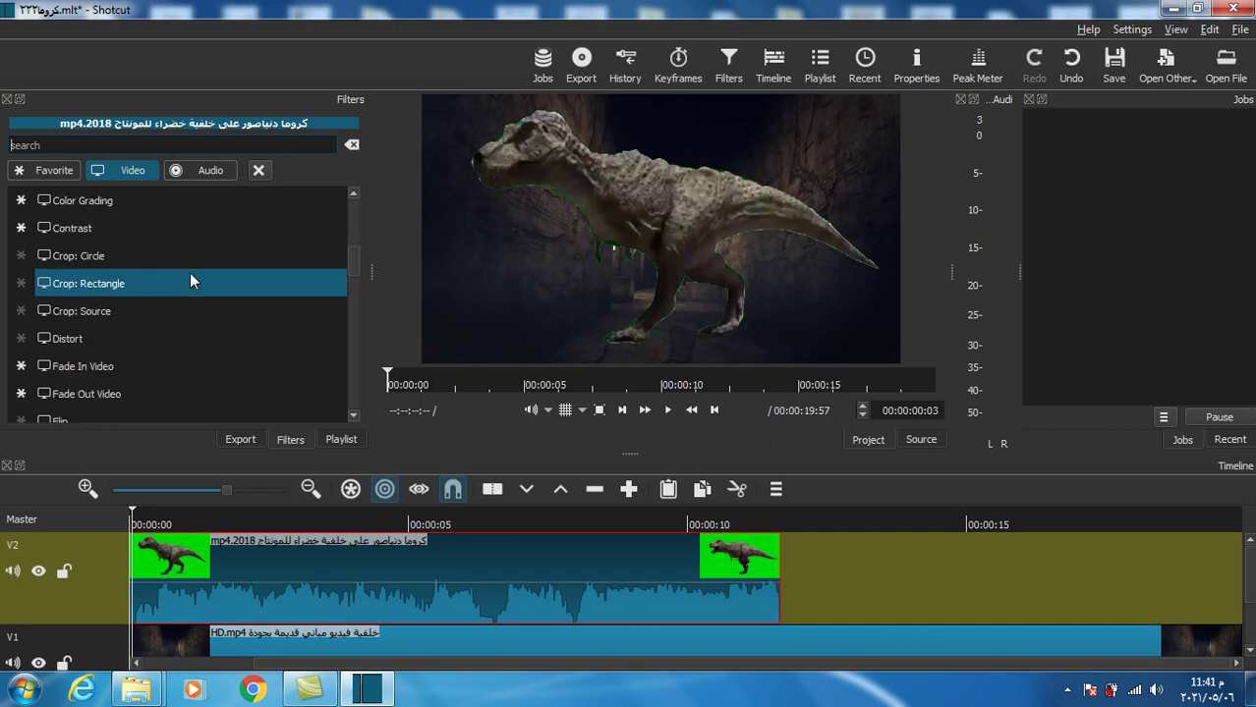
{"action": "scroll", "coordinate": [189, 282], "scroll_direction": "down", "scroll_amount": 1}
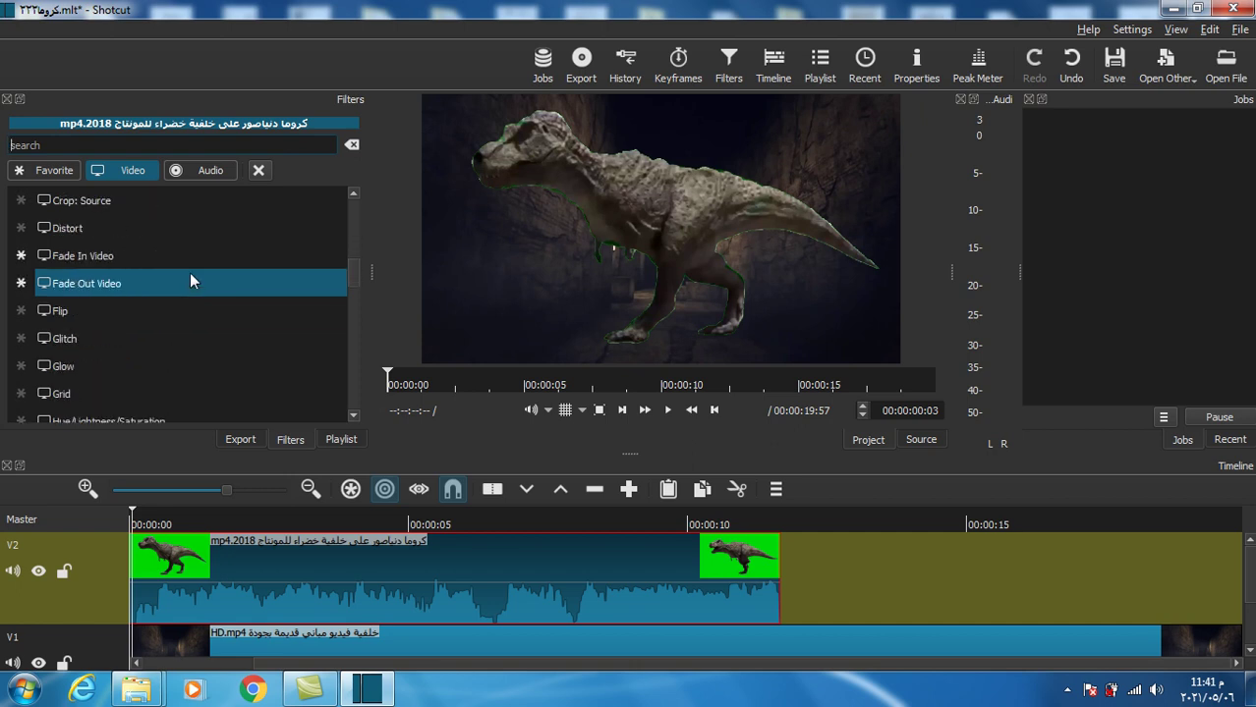
{"action": "scroll", "coordinate": [190, 282], "scroll_direction": "down", "scroll_amount": 1}
{"action": "scroll", "coordinate": [190, 282], "scroll_direction": "down", "scroll_amount": 1}
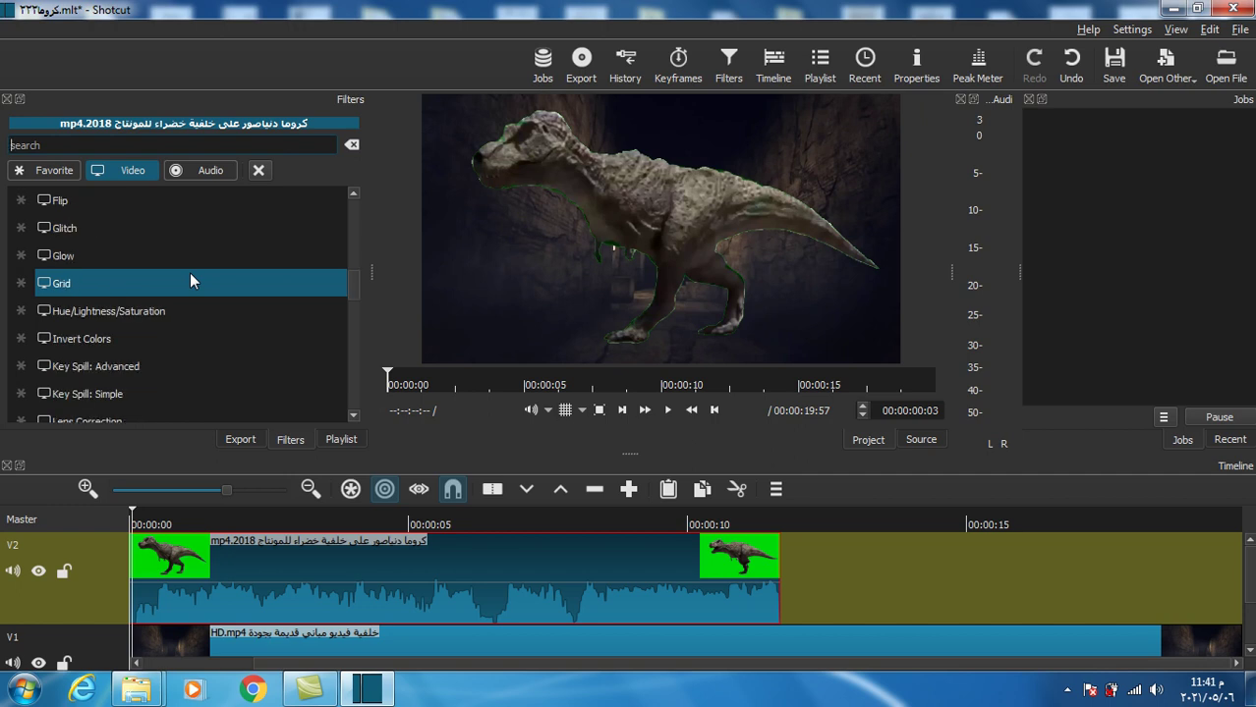
{"action": "scroll", "coordinate": [190, 282], "scroll_direction": "down", "scroll_amount": 1}
{"action": "scroll", "coordinate": [189, 282], "scroll_direction": "down", "scroll_amount": 1}
{"action": "scroll", "coordinate": [190, 282], "scroll_direction": "down", "scroll_amount": 4}
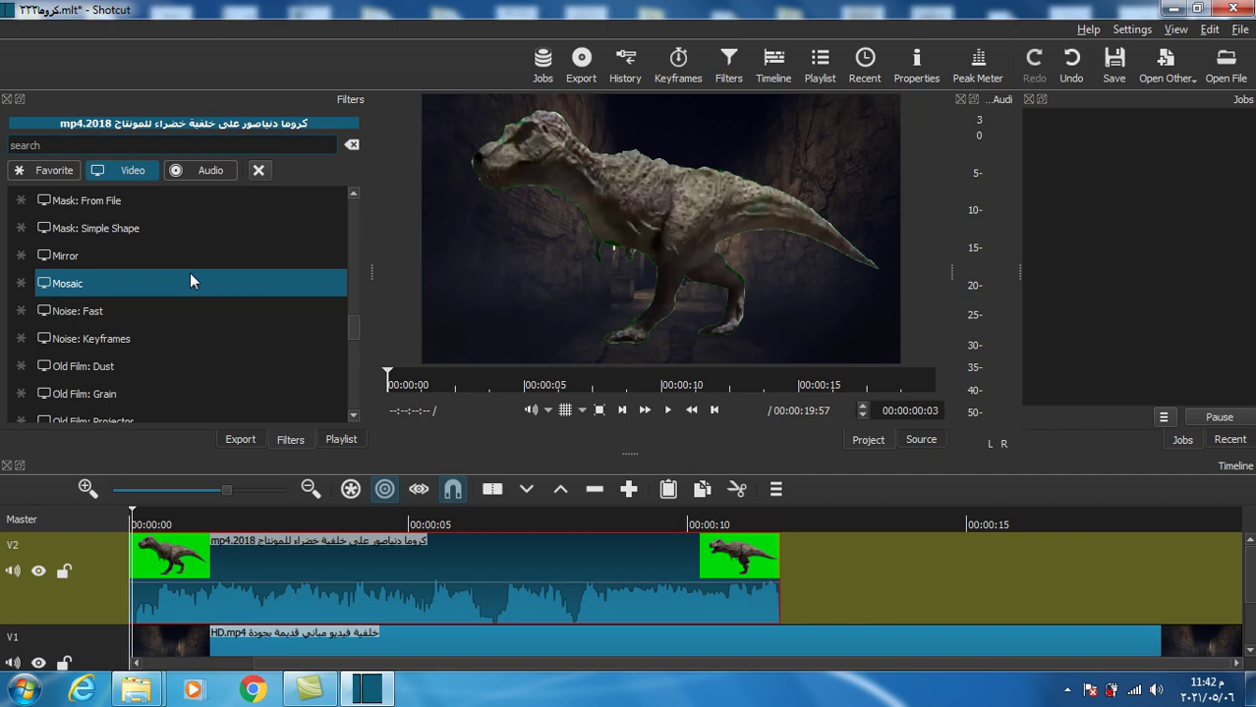
{"action": "scroll", "coordinate": [189, 282], "scroll_direction": "down", "scroll_amount": 2}
{"action": "scroll", "coordinate": [192, 282], "scroll_direction": "down", "scroll_amount": 1}
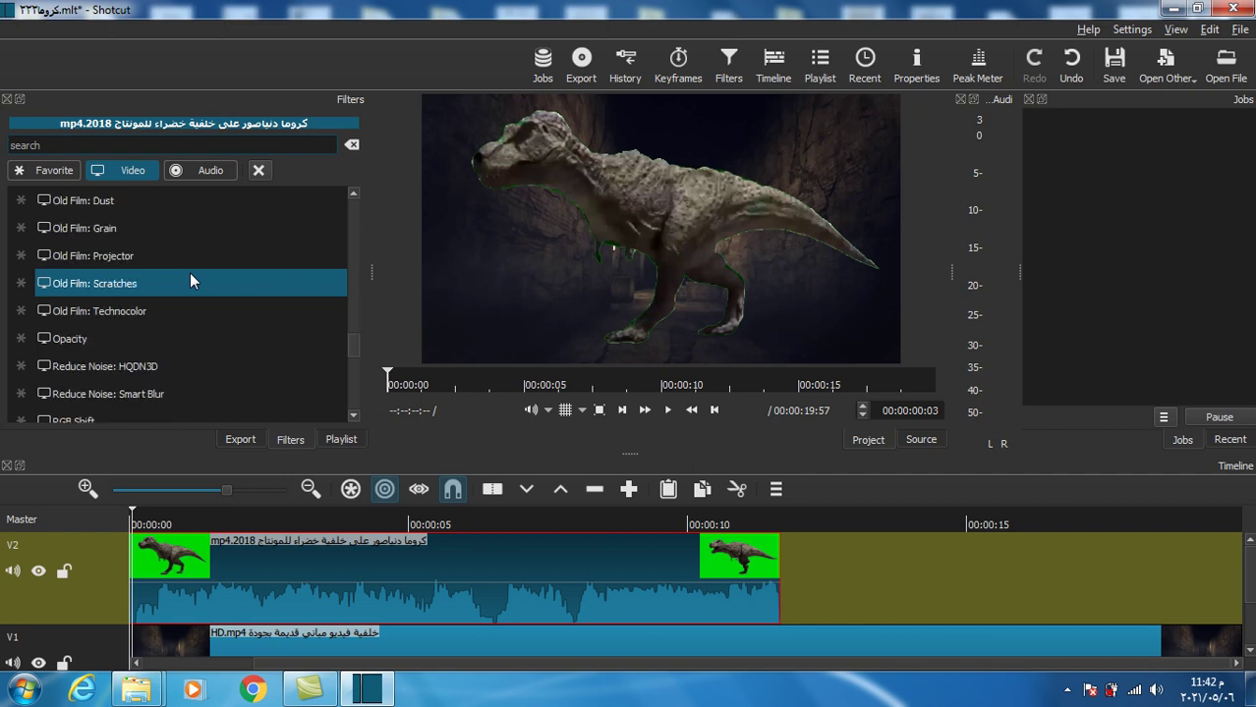
{"action": "scroll", "coordinate": [190, 282], "scroll_direction": "down", "scroll_amount": 2}
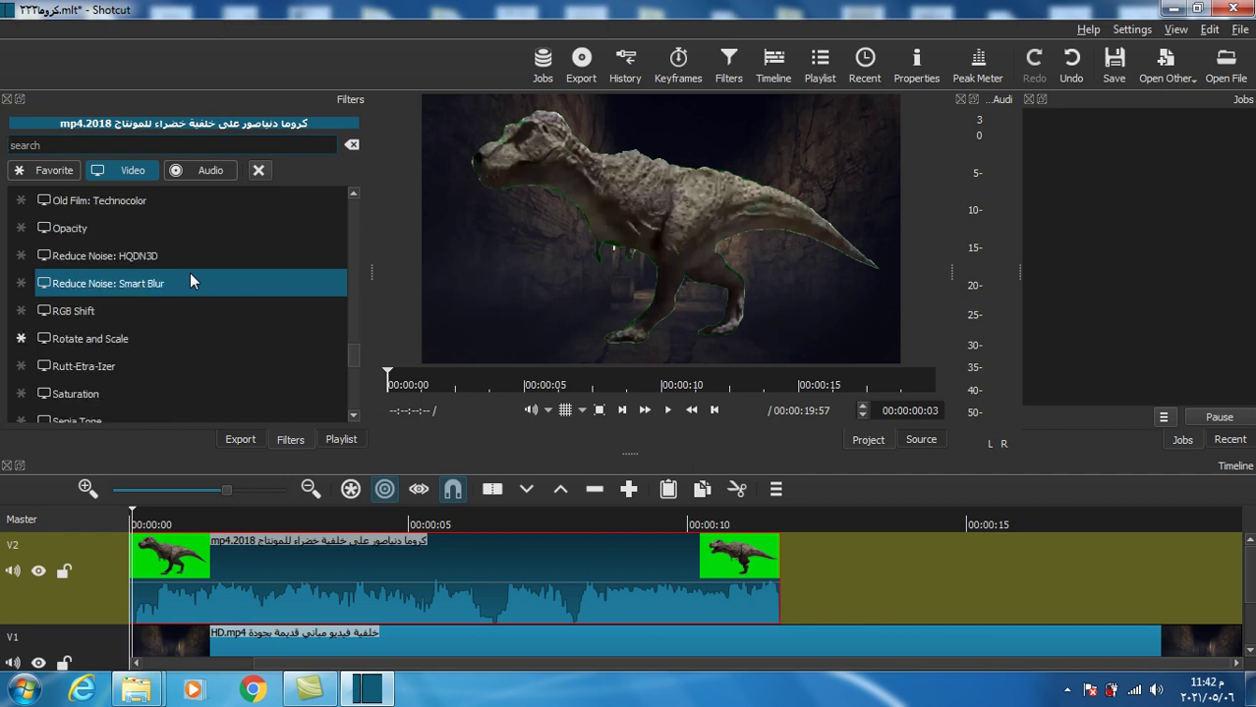
{"action": "scroll", "coordinate": [192, 282], "scroll_direction": "down", "scroll_amount": 1}
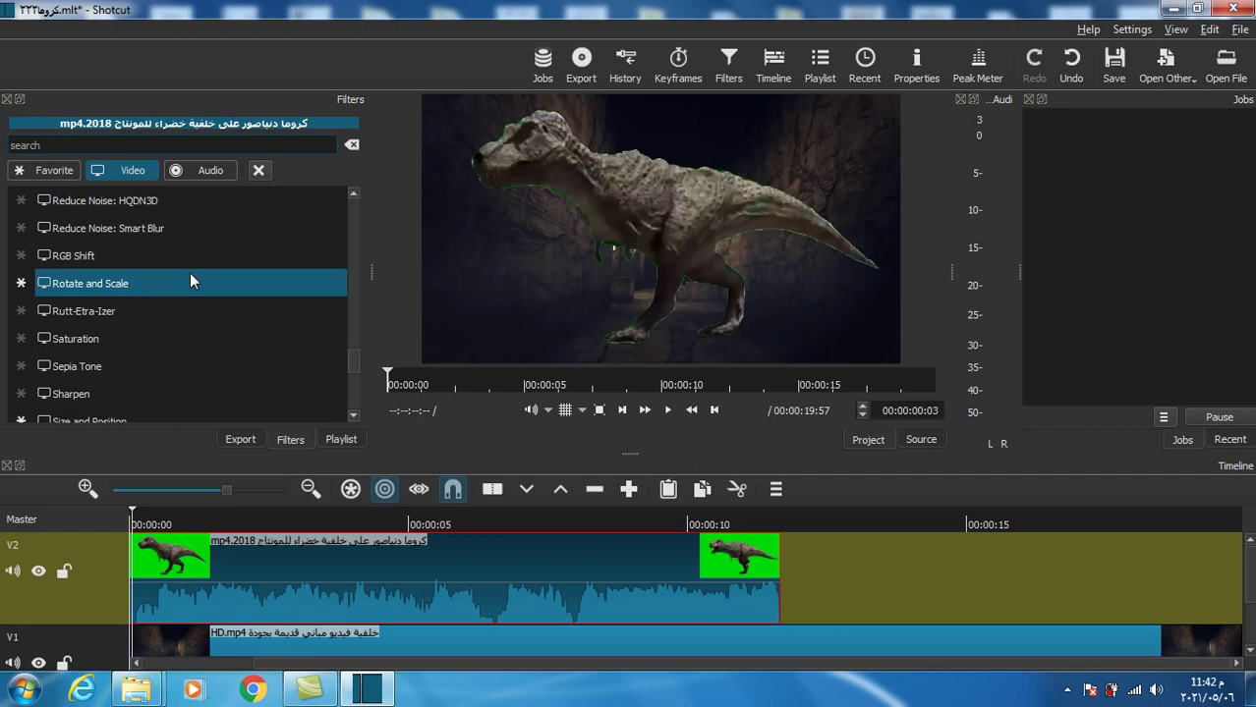
{"action": "scroll", "coordinate": [190, 279], "scroll_direction": "down", "scroll_amount": 1}
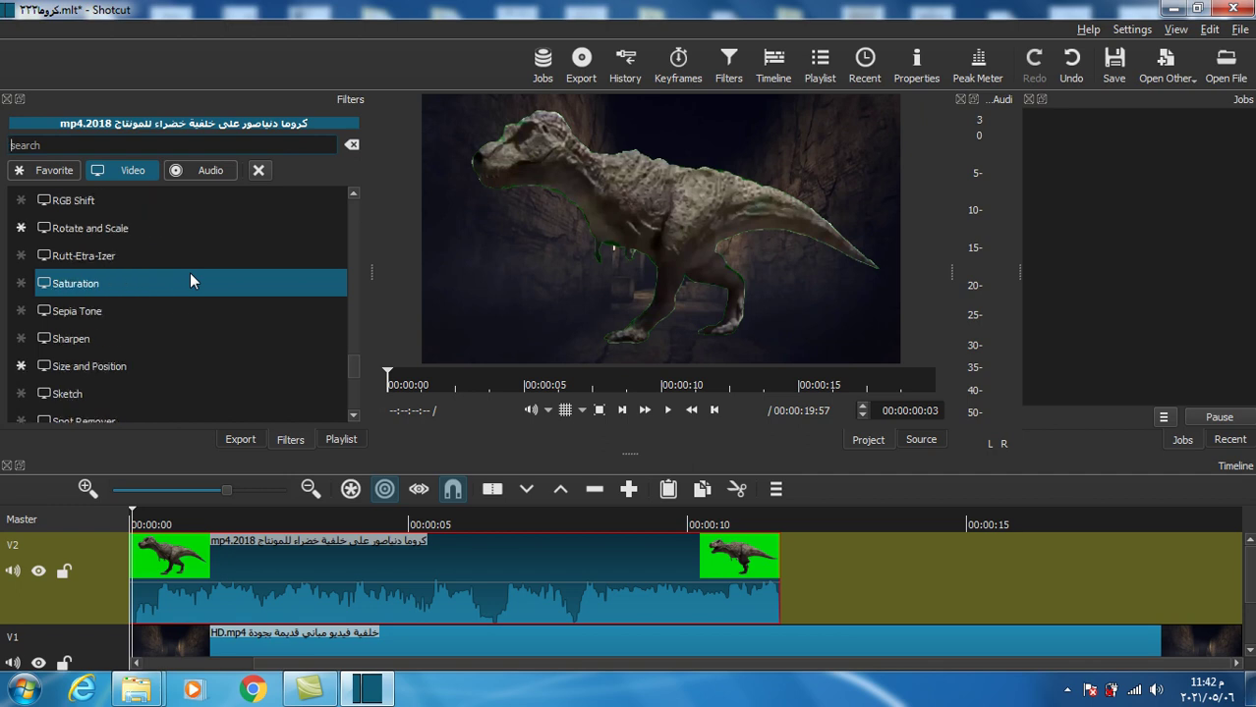
{"action": "scroll", "coordinate": [190, 282], "scroll_direction": "down", "scroll_amount": 1}
{"action": "scroll", "coordinate": [190, 282], "scroll_direction": "down", "scroll_amount": 3}
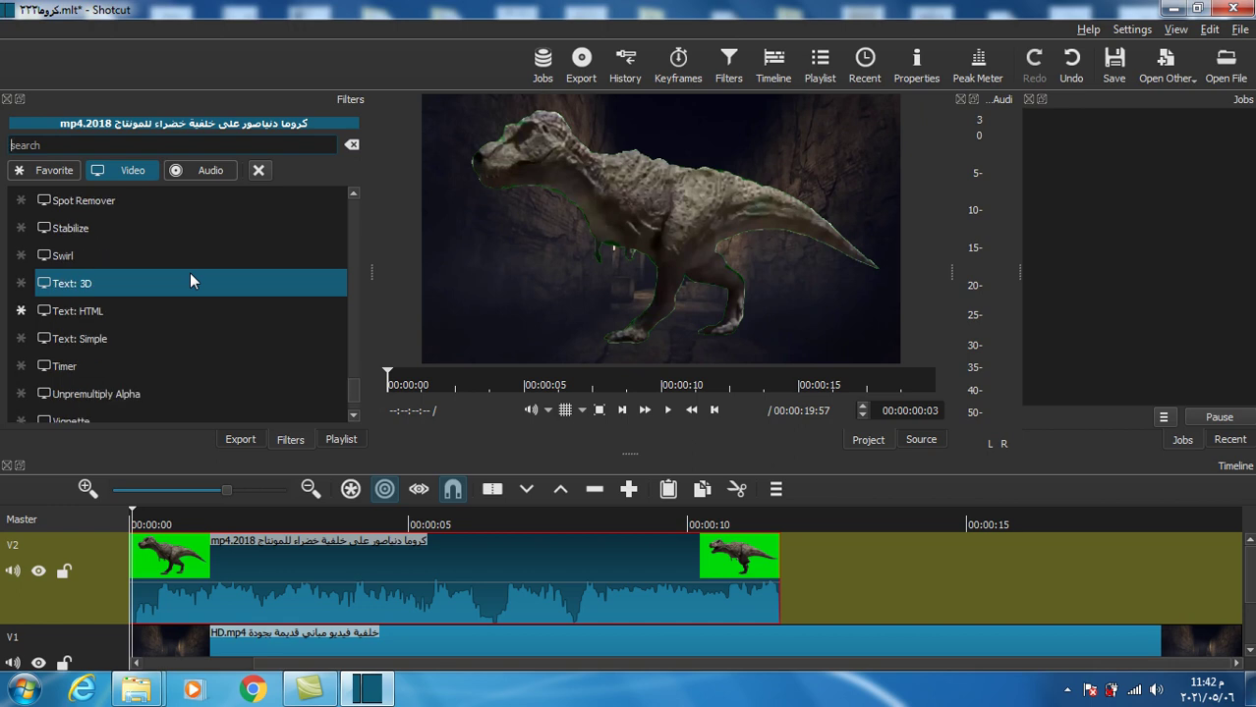
{"action": "scroll", "coordinate": [190, 273], "scroll_direction": "up", "scroll_amount": 2}
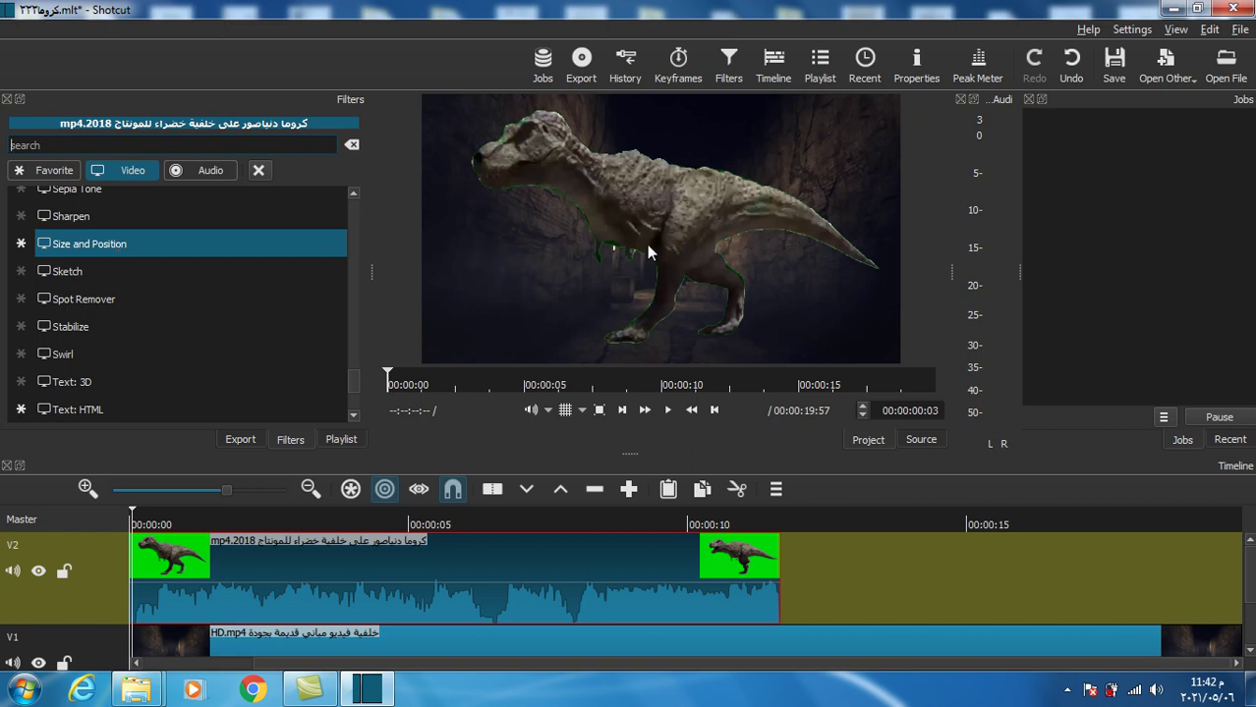
{"action": "key", "text": "Return"}
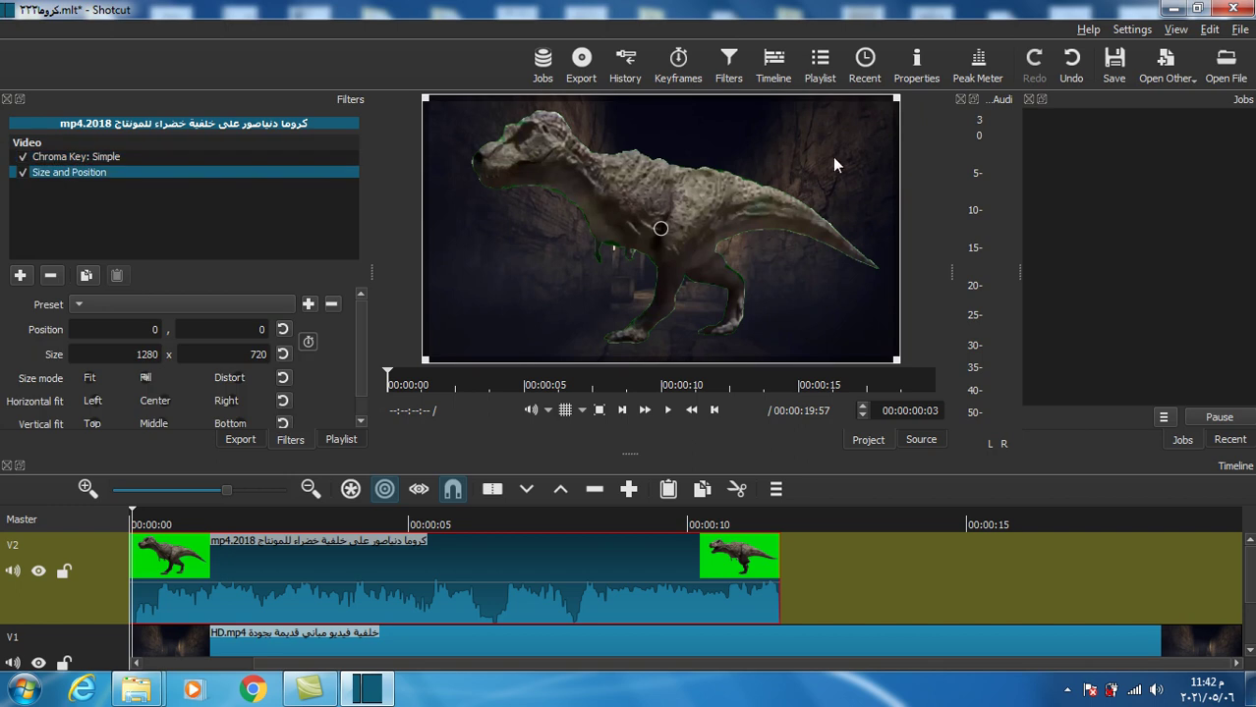
Scale the dinosaur to about 829 x 466 and move it to about position 254, 275, in the lower middle of the frame.
{"action": "left_click_drag", "start_coordinate": [895, 96], "coordinate": [797, 206]}
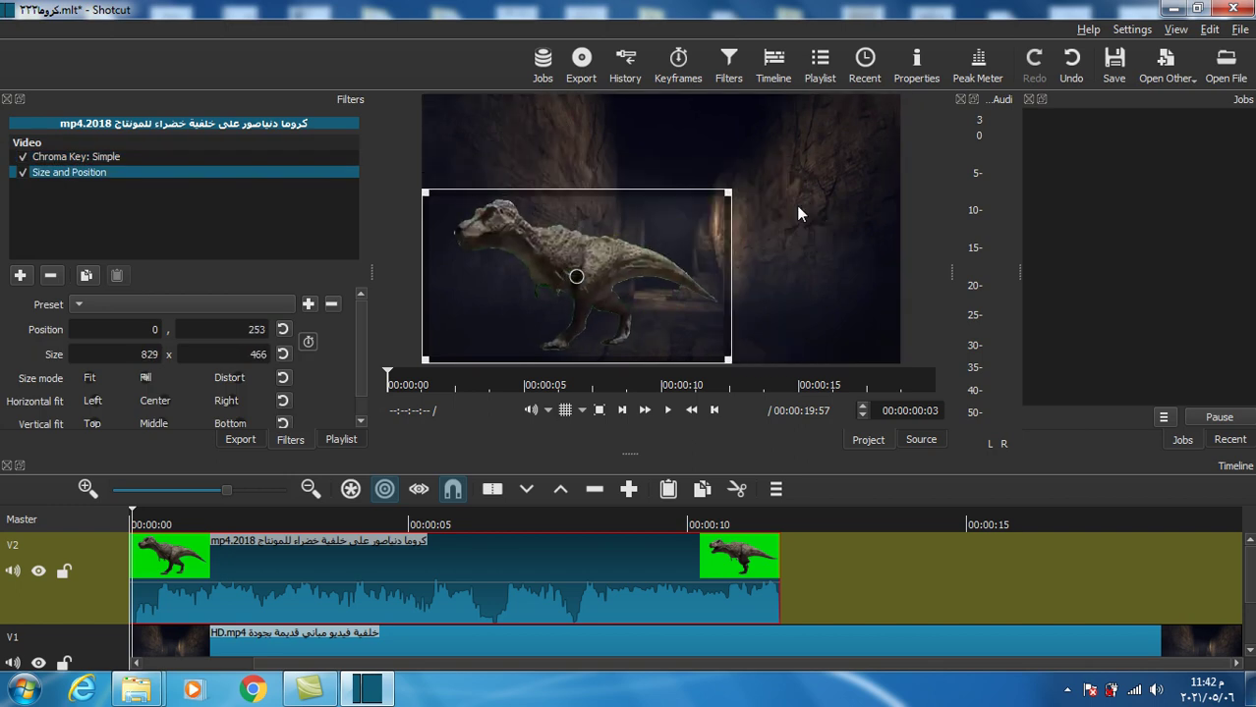
{"action": "left_click_drag", "start_coordinate": [577, 276], "coordinate": [694, 282]}
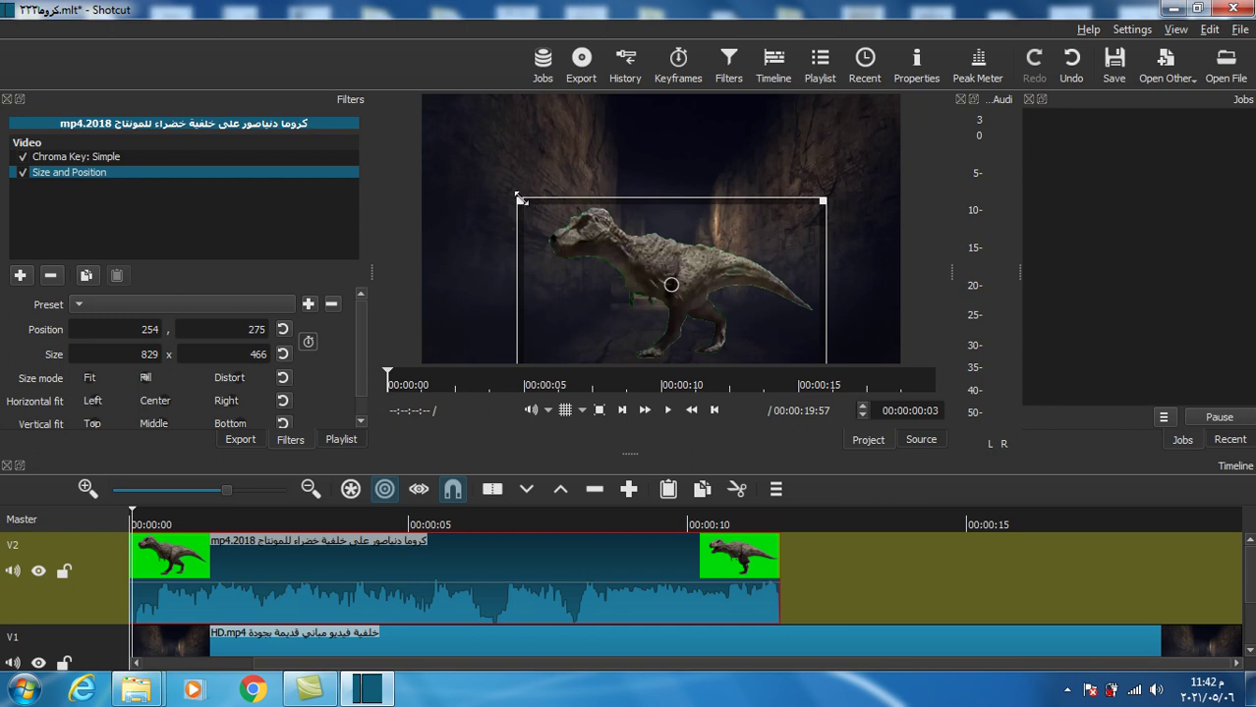
{"action": "left_click", "coordinate": [826, 644]}
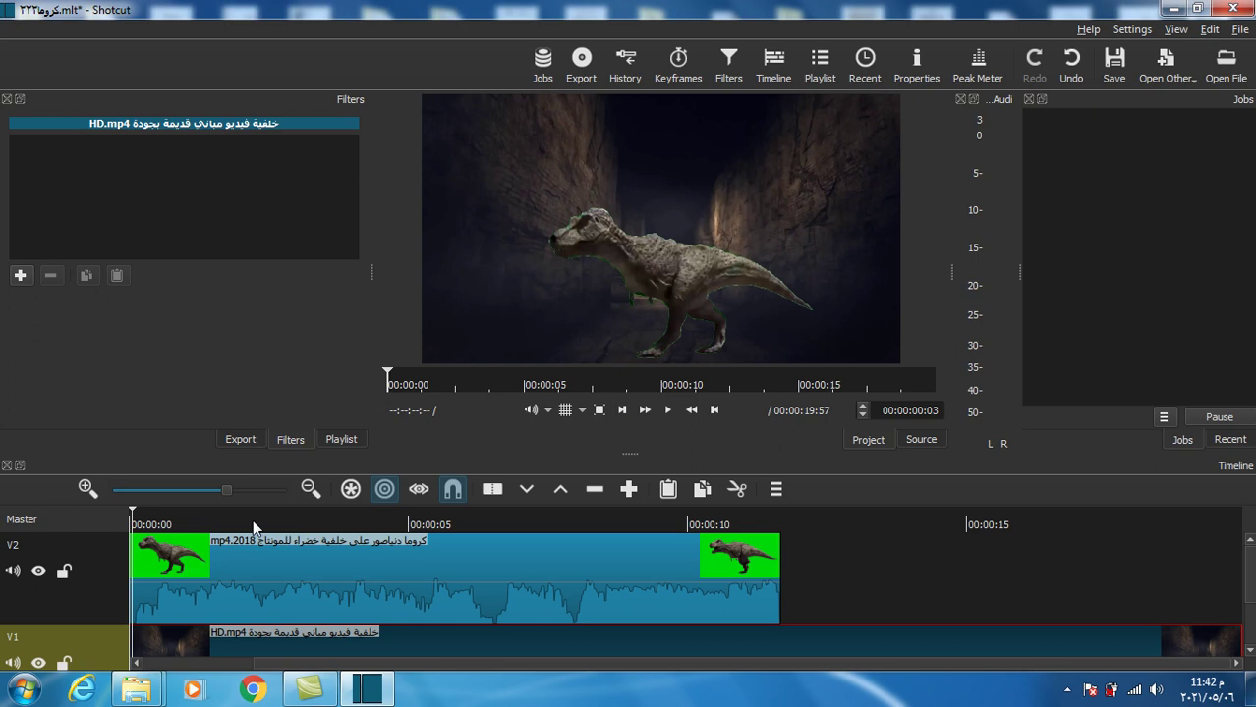
Play about two seconds of the dinosaur composite from the start of the timeline and pause.
{"action": "left_click", "coordinate": [135, 516]}
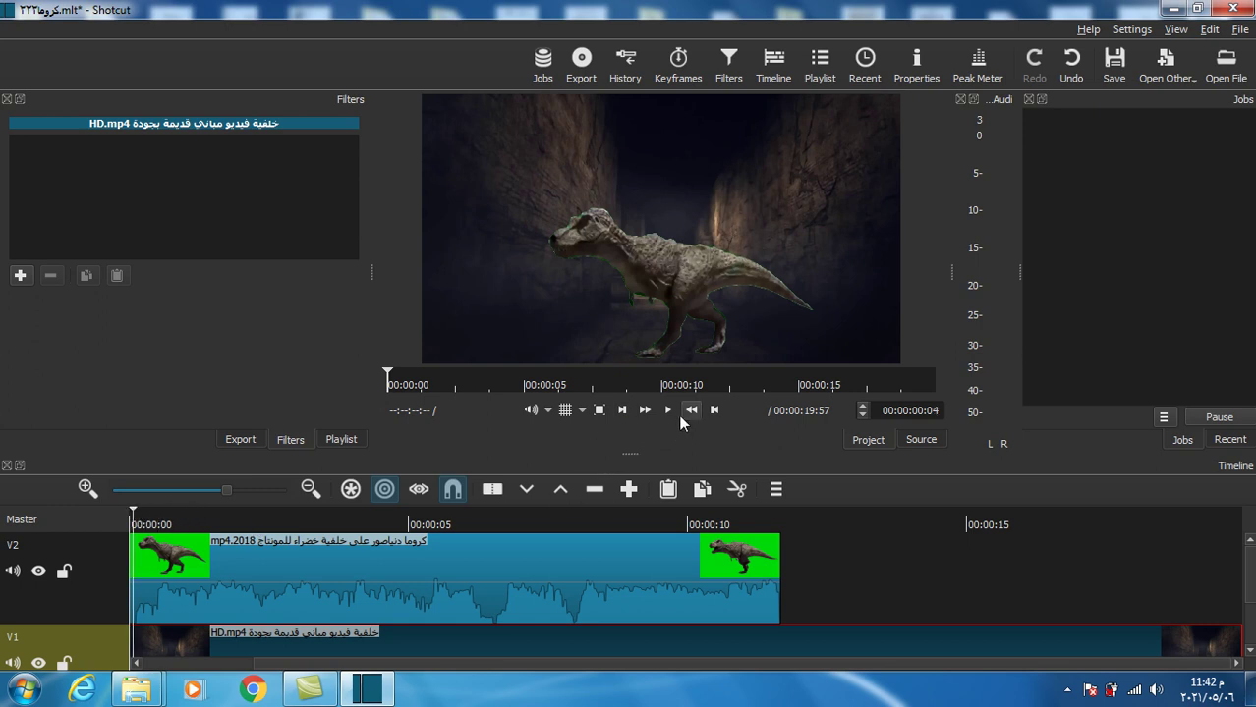
{"action": "left_click", "coordinate": [668, 410]}
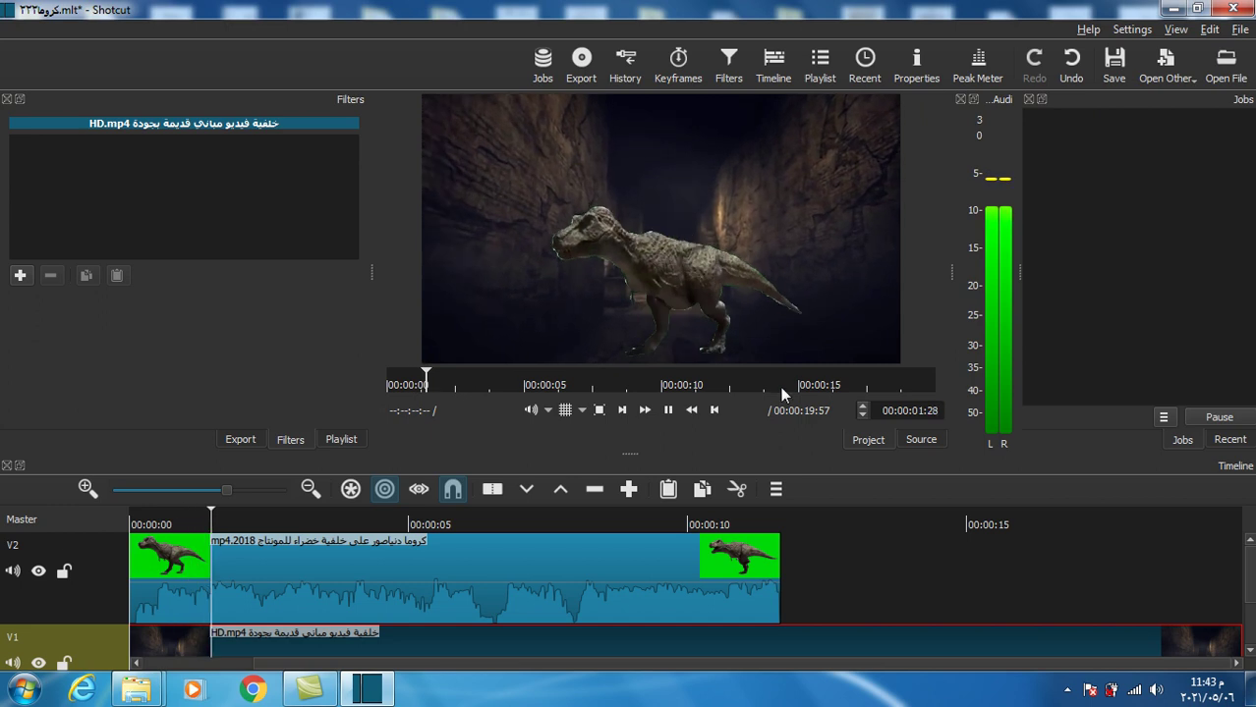
{"action": "left_click", "coordinate": [669, 409]}
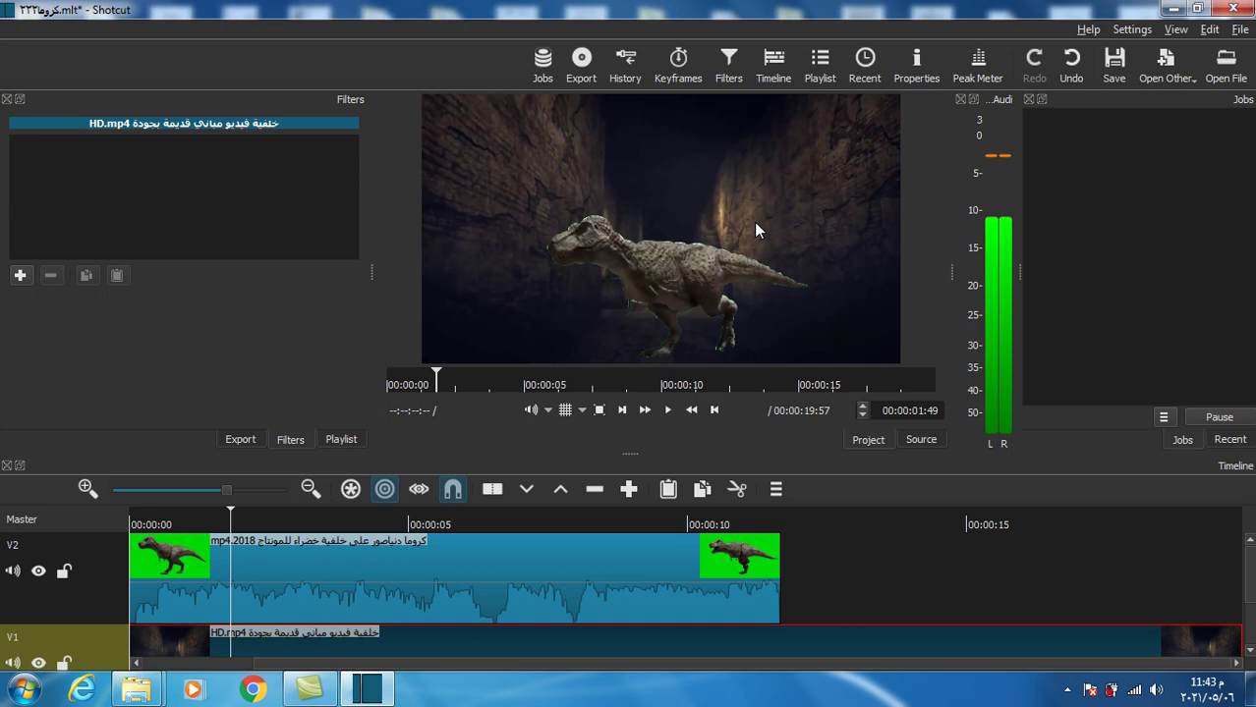
{"action": "key", "text": "Right"}
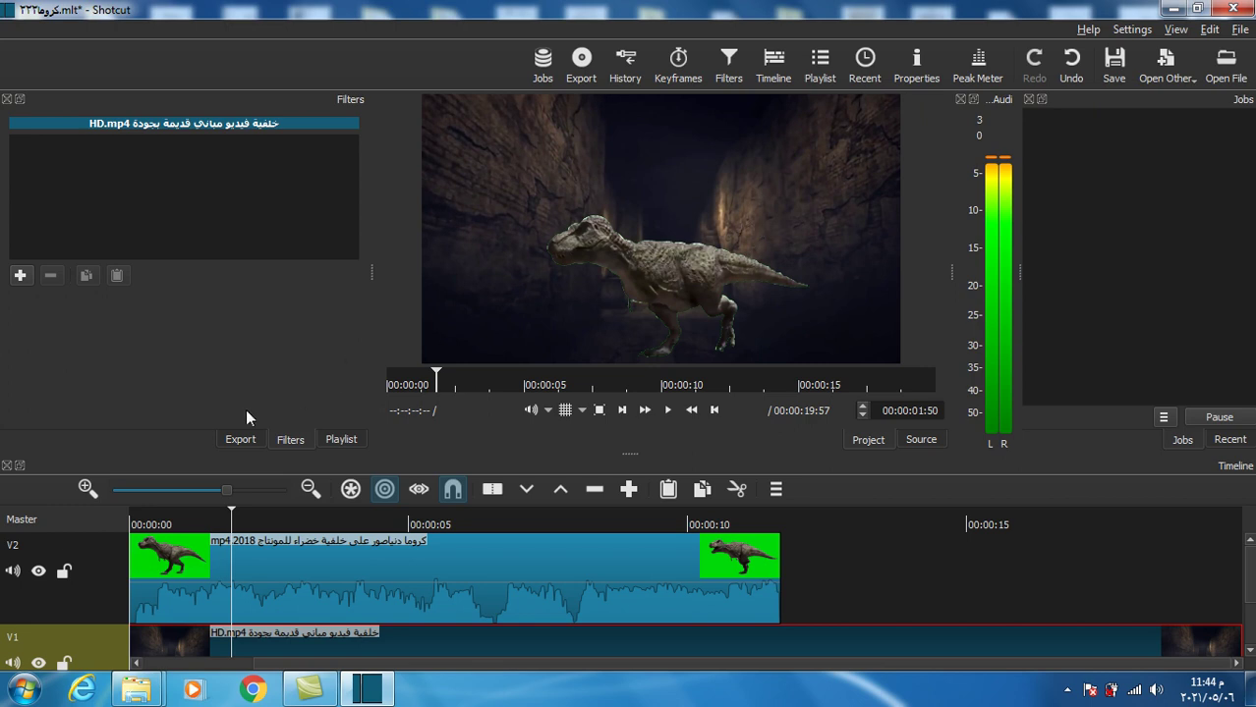
{"action": "left_click", "coordinate": [241, 440]}
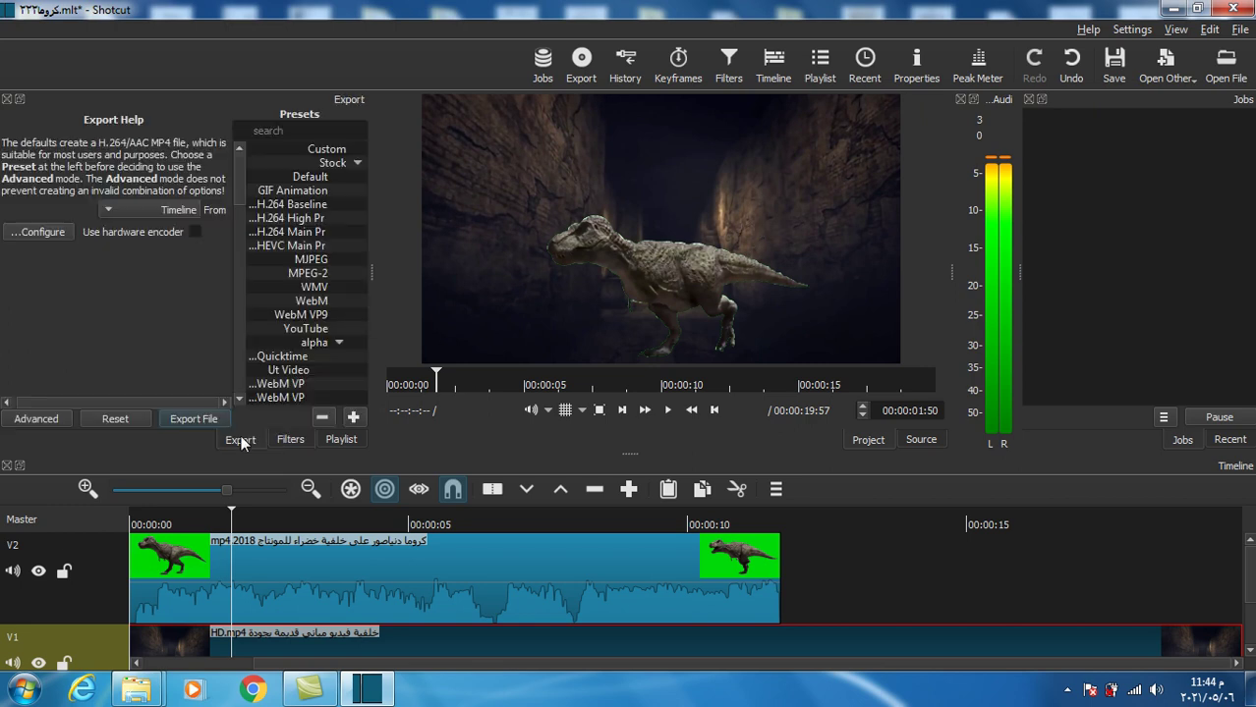
{"action": "left_click", "coordinate": [185, 417]}
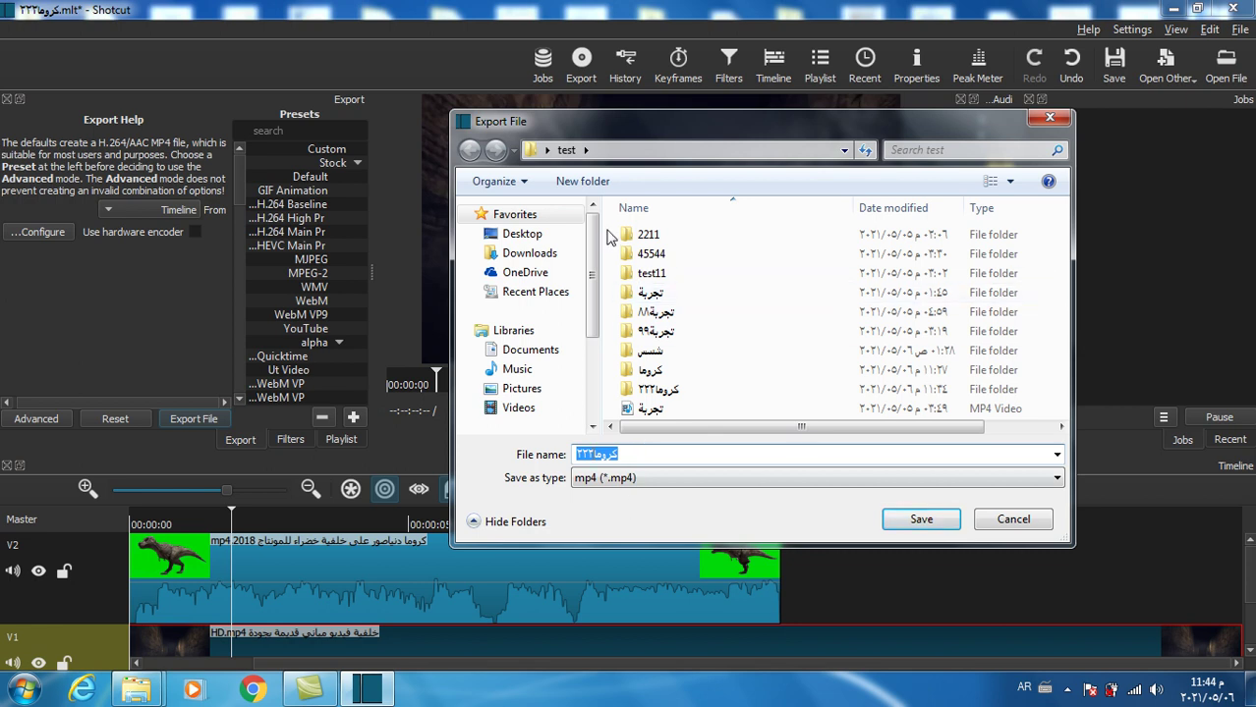
{"action": "left_click", "coordinate": [1010, 522]}
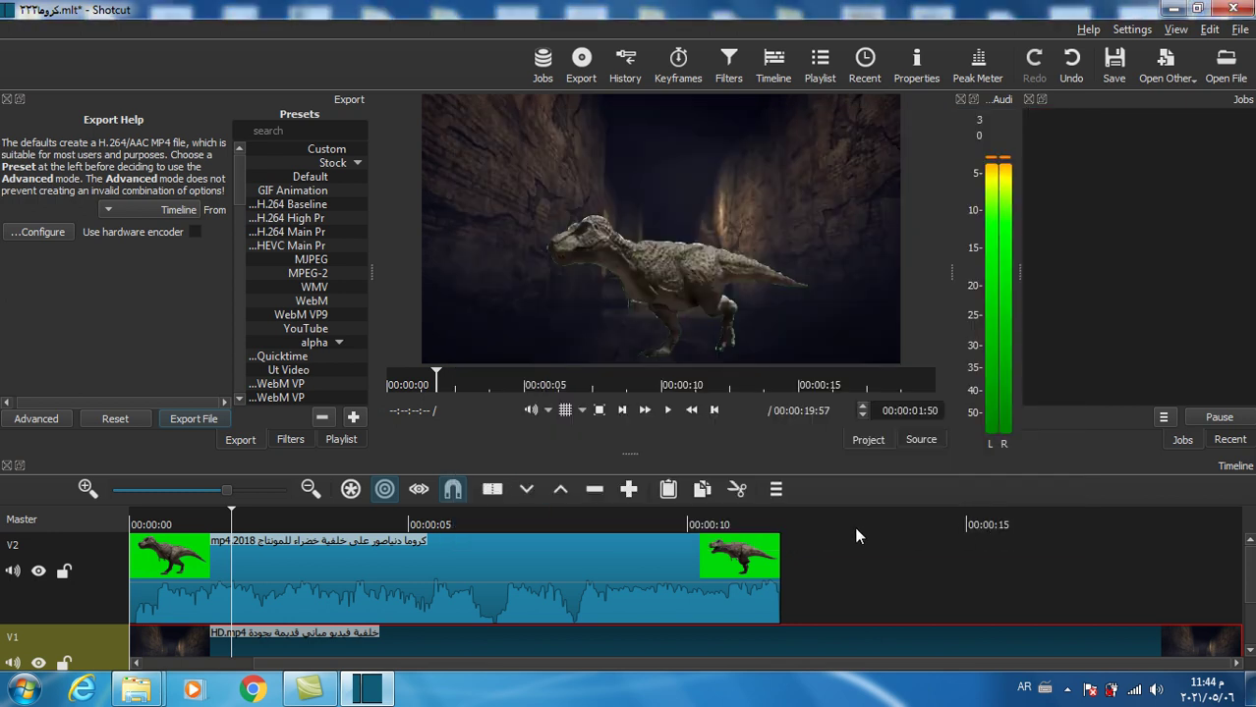